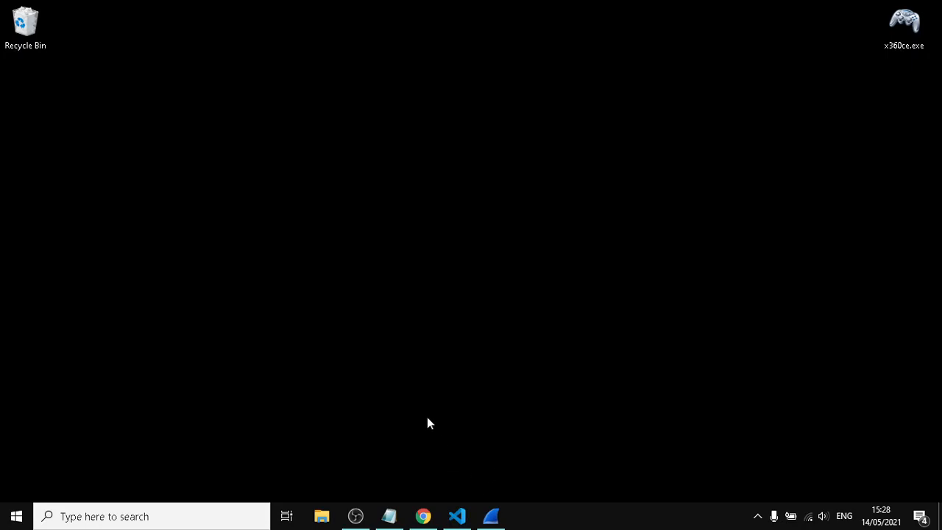
Review the TCP socket tutorial in Chrome, examining the sections that introduce ServerChat.java and ClientChat.java
{"action": "left_click", "coordinate": [423, 516]}
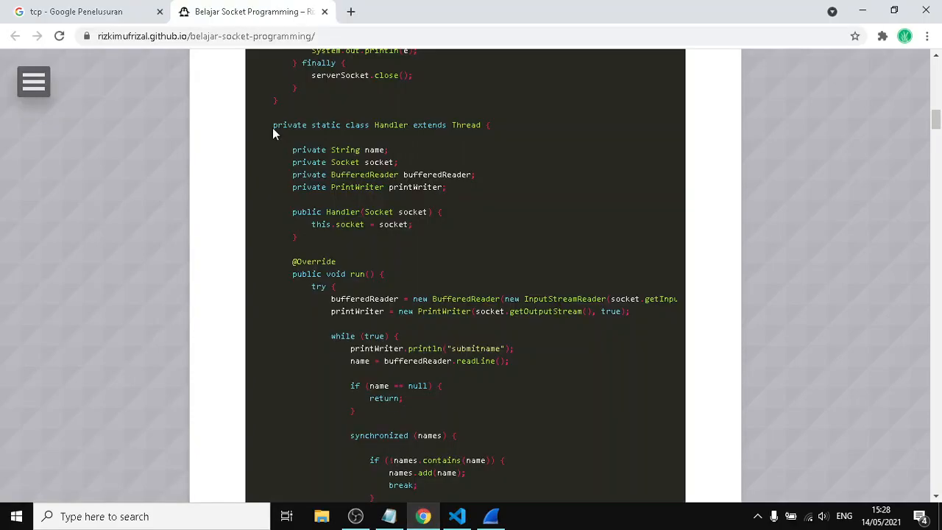
{"action": "scroll", "coordinate": [385, 250], "scroll_direction": "up", "scroll_amount": 10}
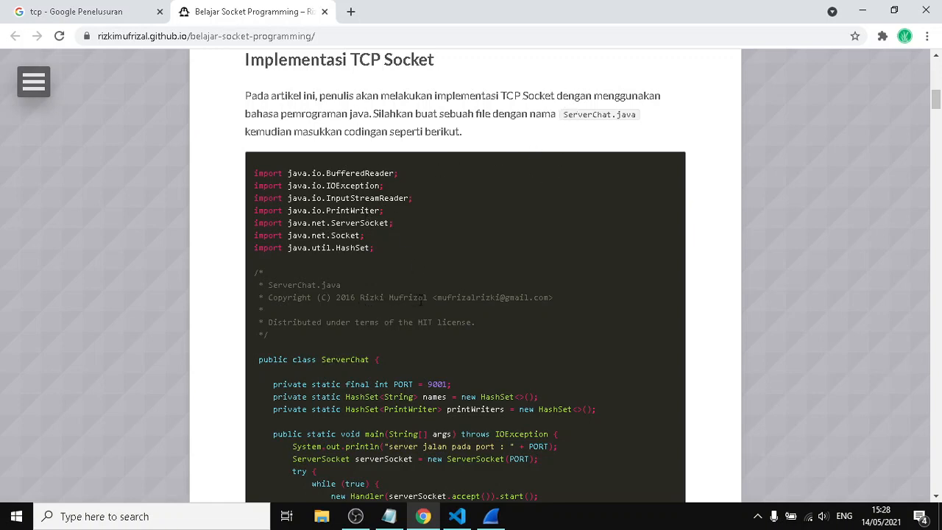
{"action": "left_click_drag", "start_coordinate": [563, 115], "coordinate": [637, 116]}
{"action": "scroll", "coordinate": [565, 243], "scroll_direction": "down", "scroll_amount": 15}
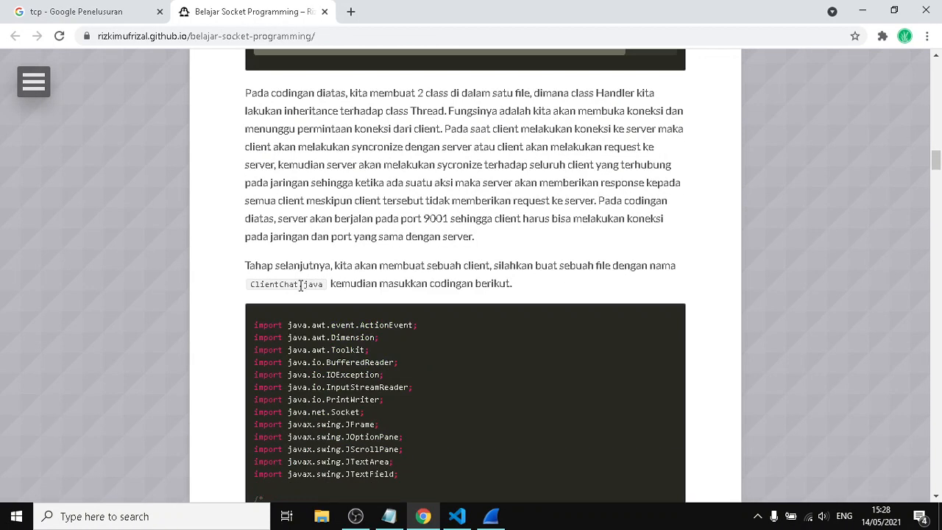
{"action": "left_click_drag", "start_coordinate": [251, 286], "coordinate": [325, 290]}
{"action": "left_click", "coordinate": [307, 232]}
Switch to Visual Studio Code, look over the two chat source files and examine the PORT constant in ServerChat.java
{"action": "left_click", "coordinate": [457, 515]}
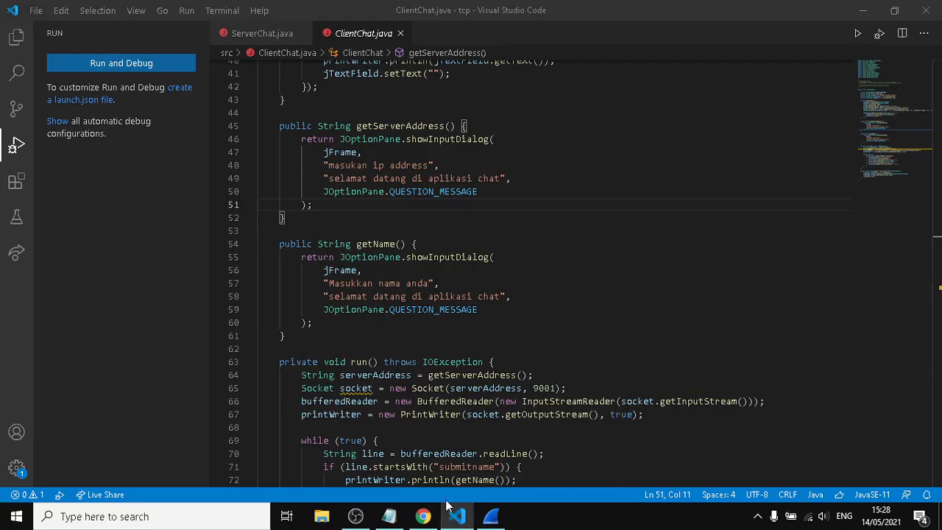
{"action": "left_click", "coordinate": [259, 33]}
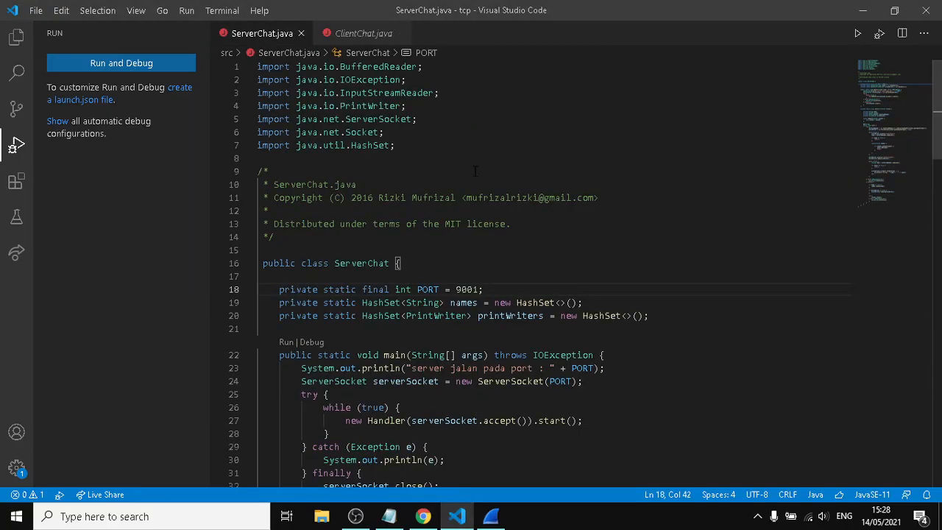
{"action": "left_click", "coordinate": [346, 33]}
{"action": "left_click", "coordinate": [297, 33]}
{"action": "left_click", "coordinate": [328, 34]}
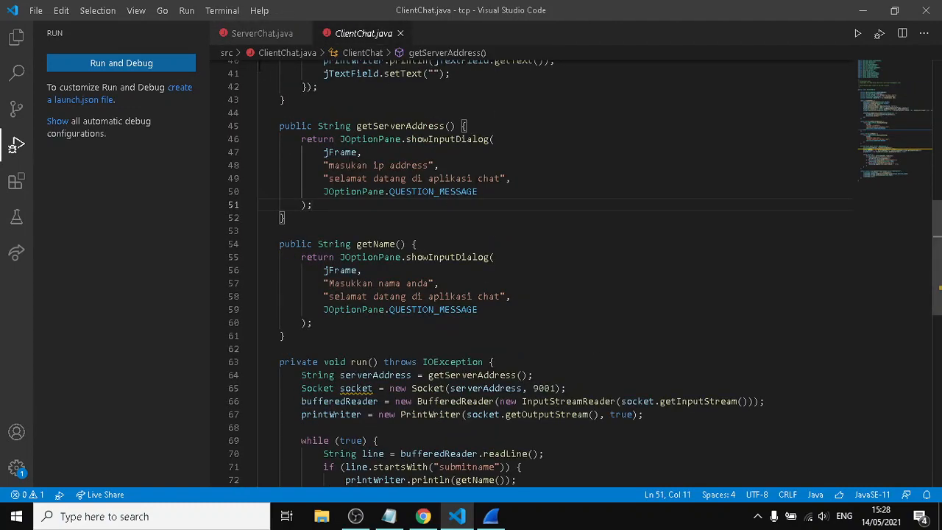
{"action": "left_click", "coordinate": [262, 33]}
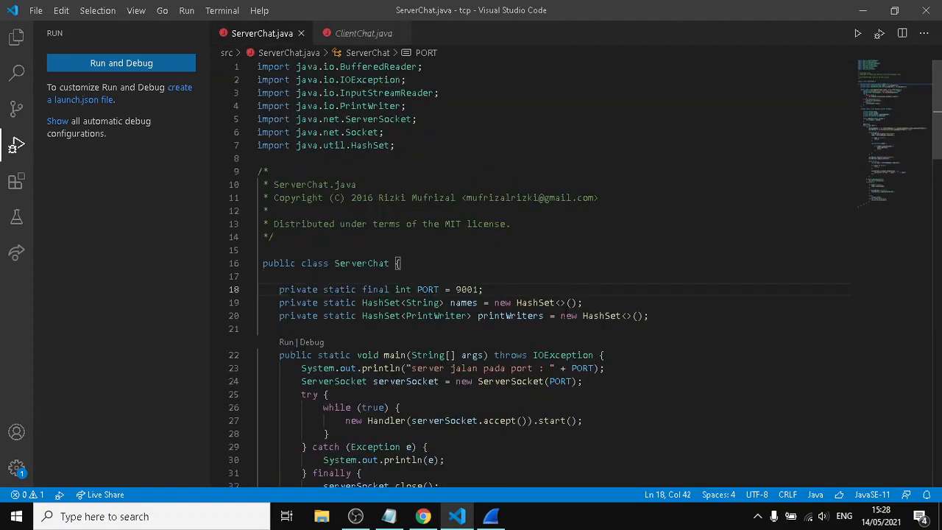
{"action": "left_click_drag", "start_coordinate": [418, 289], "coordinate": [472, 290]}
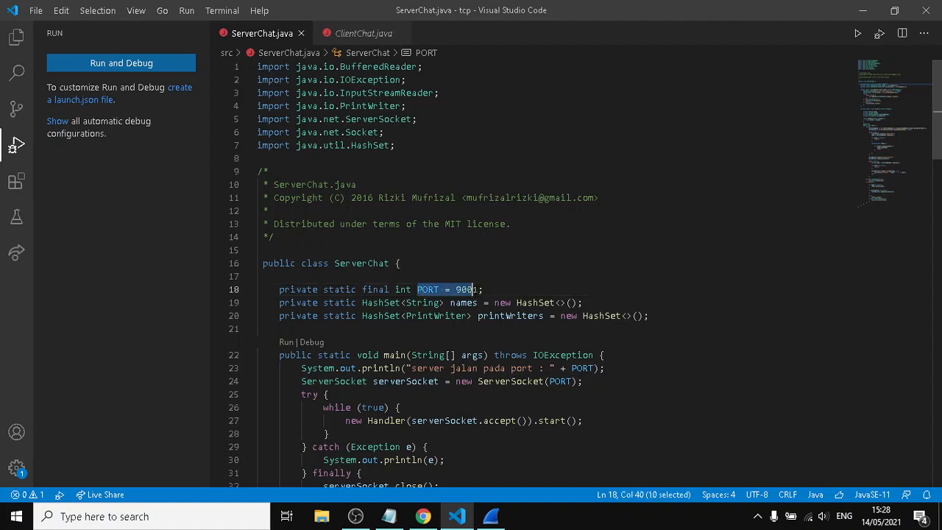
{"action": "left_click", "coordinate": [471, 289]}
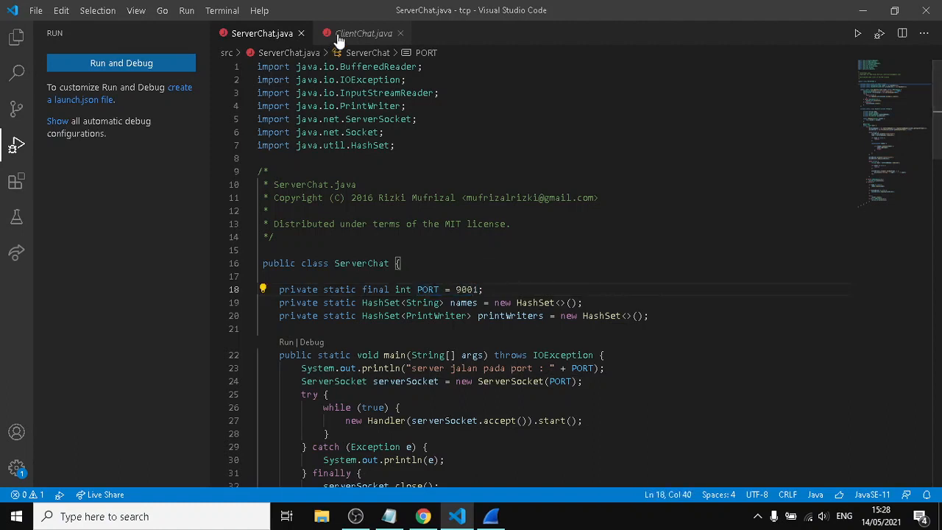
Examine the IP address and name prompt texts in the input dialogs of ClientChat.java
{"action": "left_click", "coordinate": [346, 33]}
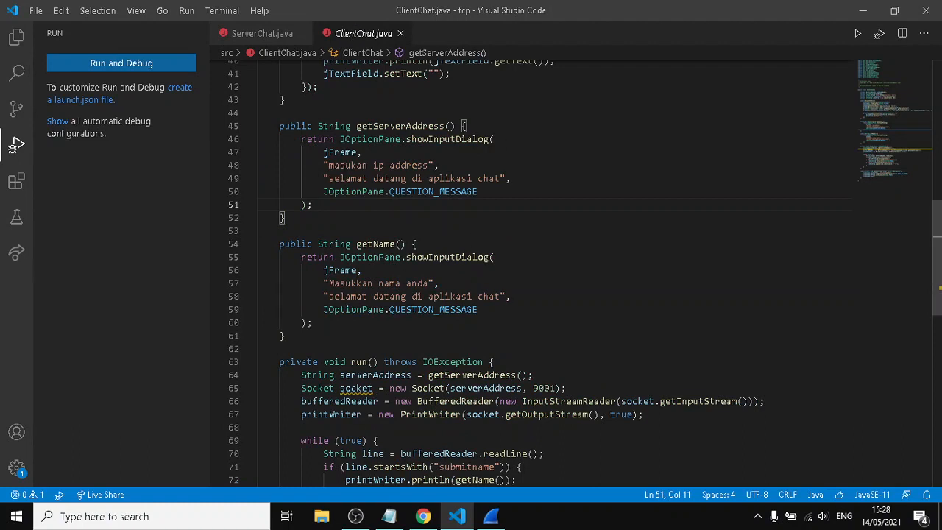
{"action": "left_click_drag", "start_coordinate": [329, 165], "coordinate": [430, 165]}
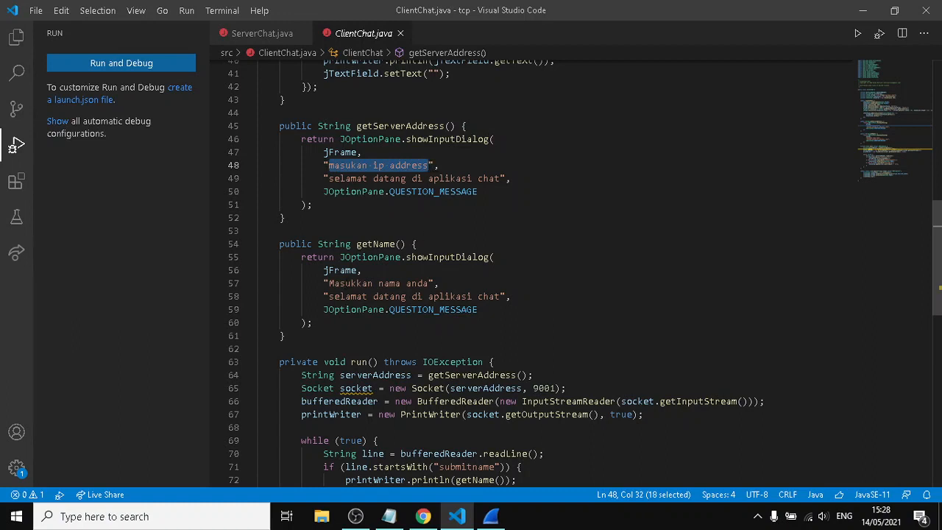
{"action": "left_click_drag", "start_coordinate": [329, 283], "coordinate": [430, 283]}
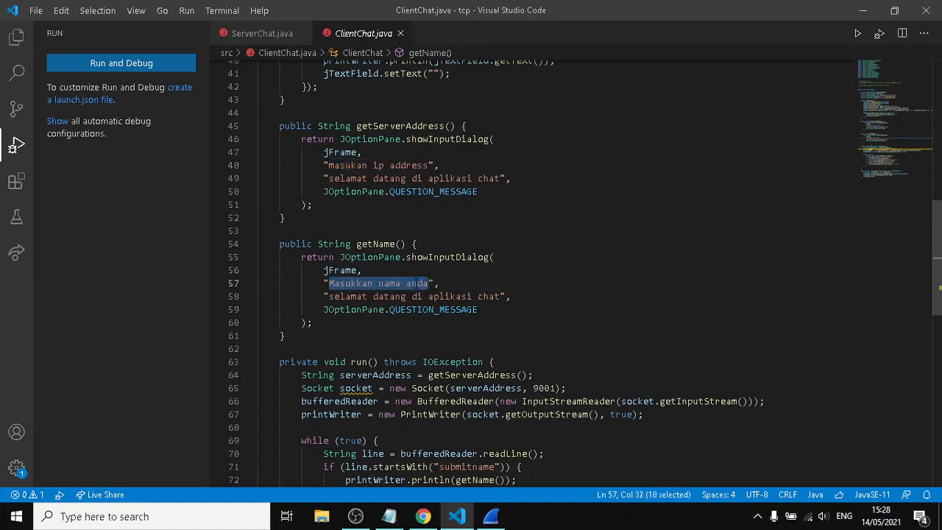
{"action": "left_click", "coordinate": [407, 283]}
Open a new terminal and change to the src folder
{"action": "left_click", "coordinate": [222, 10]}
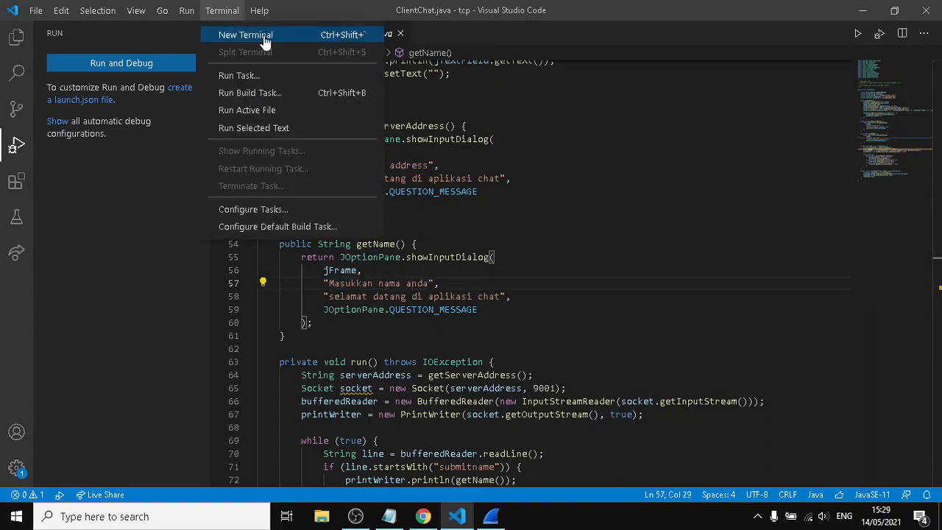
{"action": "left_click", "coordinate": [263, 36]}
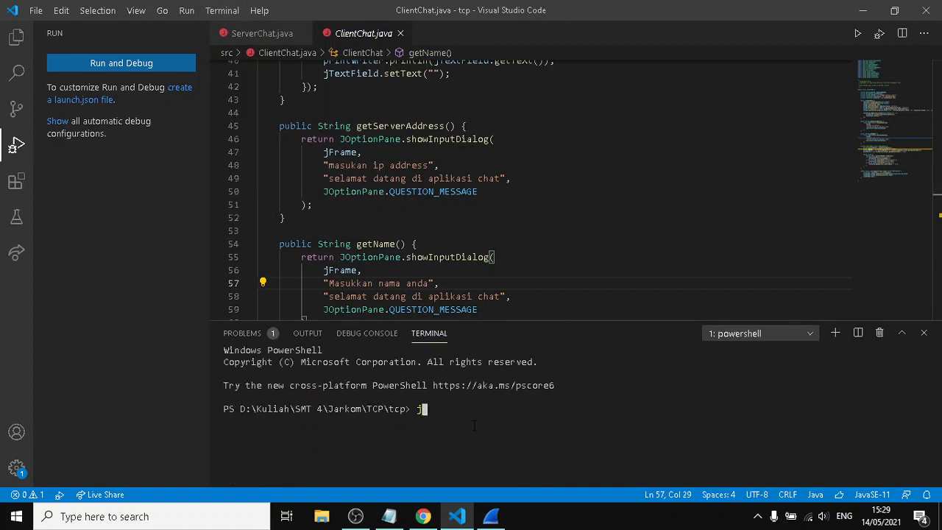
{"action": "type", "text": "cd src"}
{"action": "key", "text": "Return"}
Compile ServerChat.java with javac in the terminal
{"action": "type", "text": "javac"}
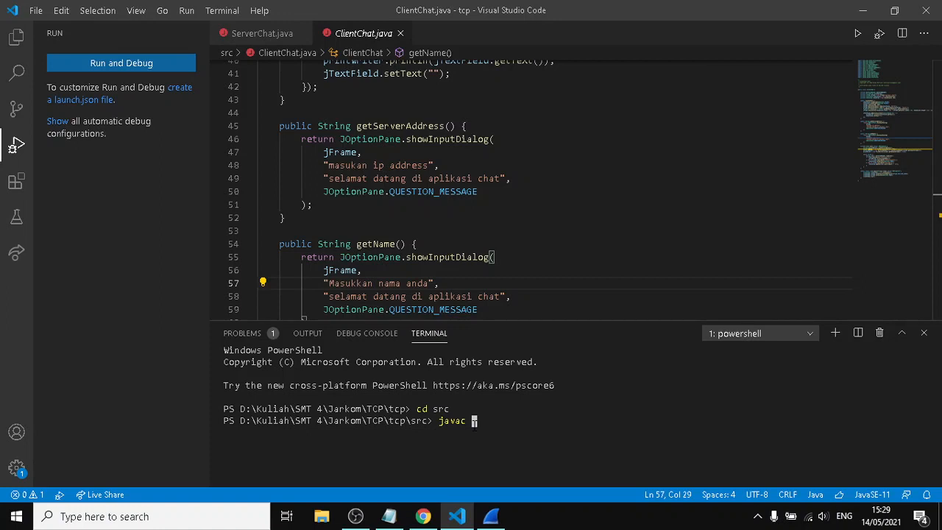
{"action": "type", "text": "ServerChat.java"}
{"action": "key", "text": "Return"}
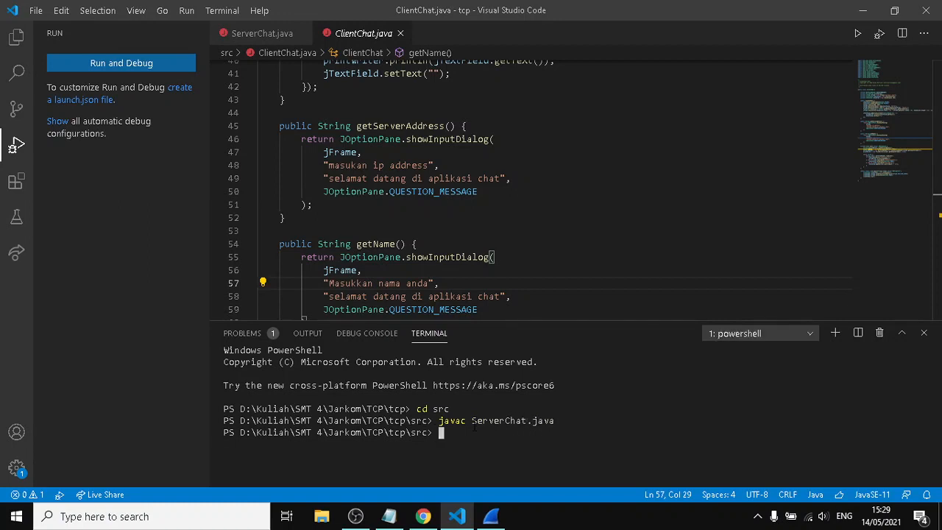
Compile ClientChat.java with javac in the terminal
{"action": "type", "text": "javac ClientChat.java"}
{"action": "key", "text": "Return"}
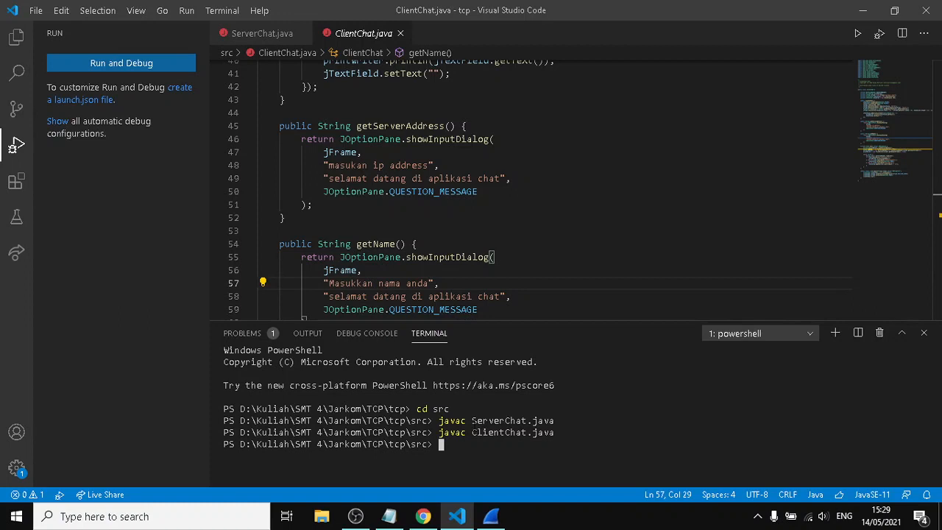
Start the chat server by running java ServerChat in the terminal
{"action": "type", "text": "java ServerChat"}
{"action": "key", "text": "Return"}
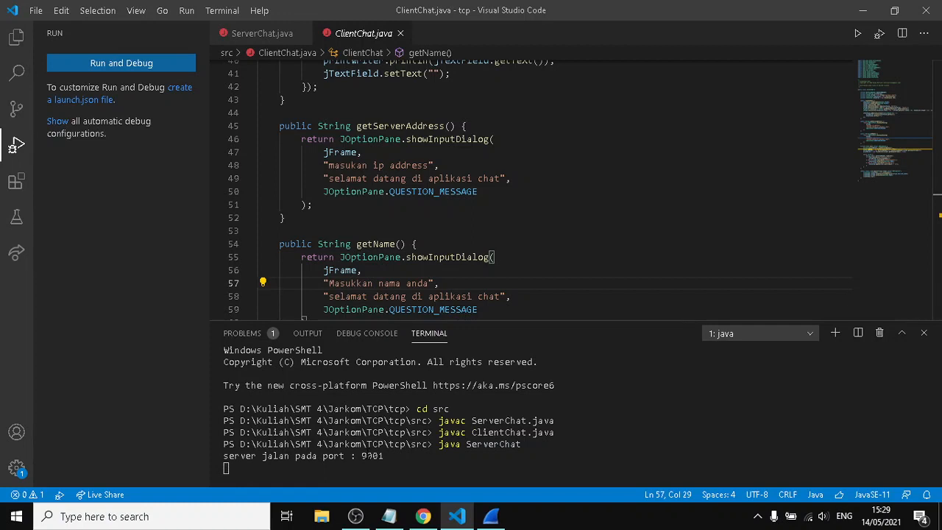
{"action": "left_click", "coordinate": [380, 457]}
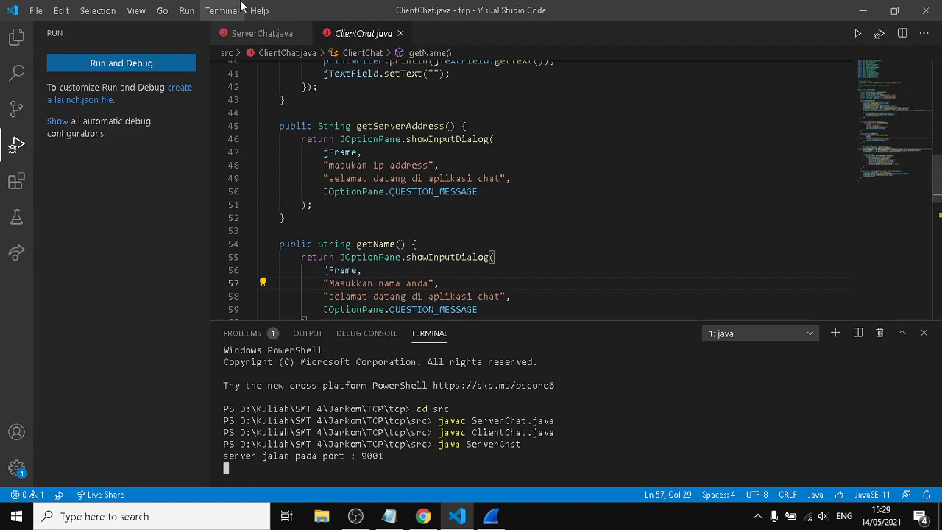
Switch to Wireshark and examine the display filter of the live loopback capture
{"action": "left_click", "coordinate": [491, 516]}
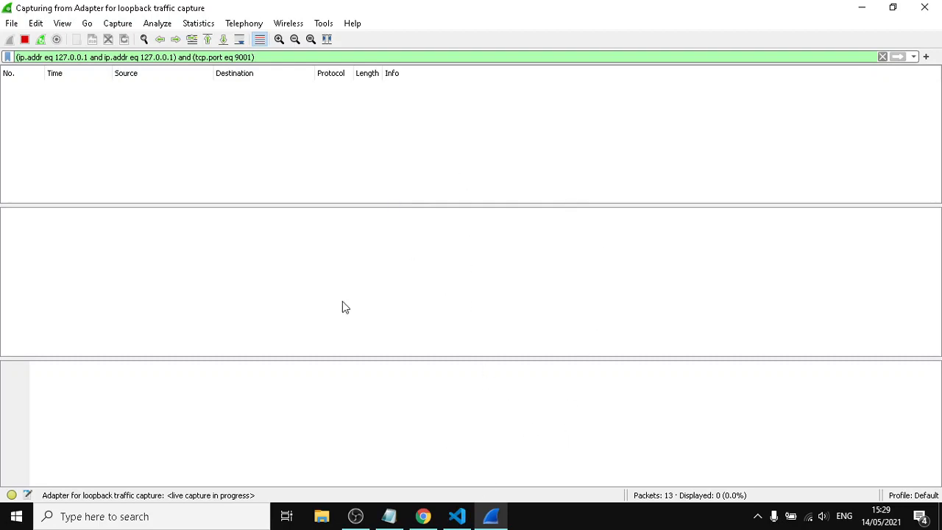
{"action": "left_click_drag", "start_coordinate": [278, 56], "coordinate": [16, 57]}
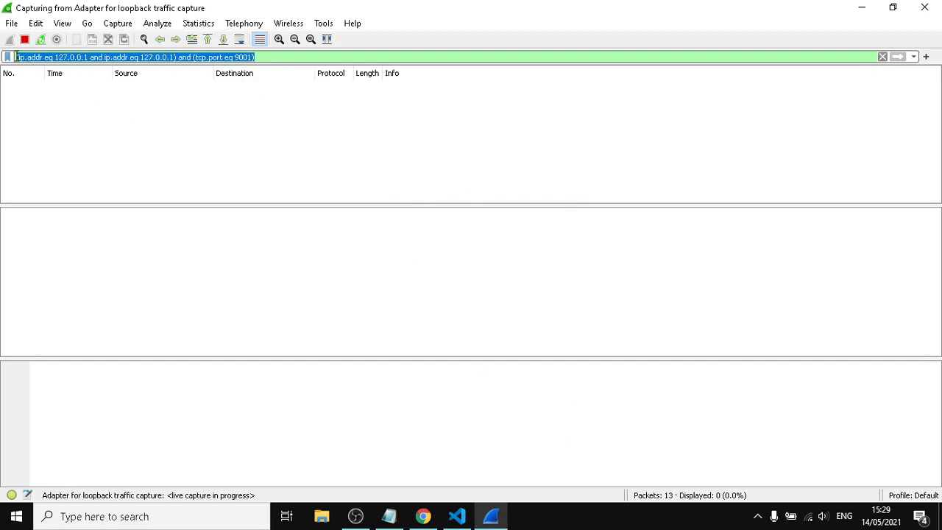
{"action": "left_click", "coordinate": [27, 56]}
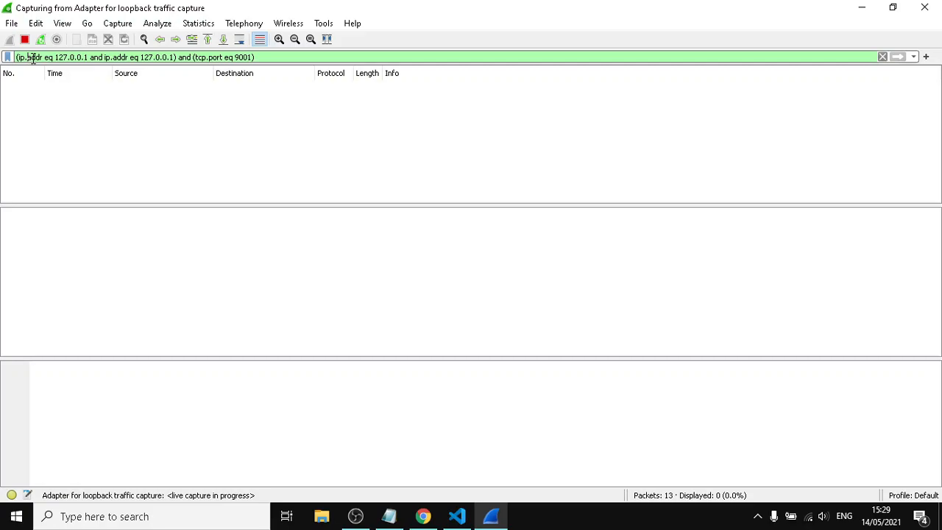
Return to Visual Studio Code and start debugging ClientChat.java to launch the chat client
{"action": "left_click", "coordinate": [462, 521]}
{"action": "left_click", "coordinate": [188, 10]}
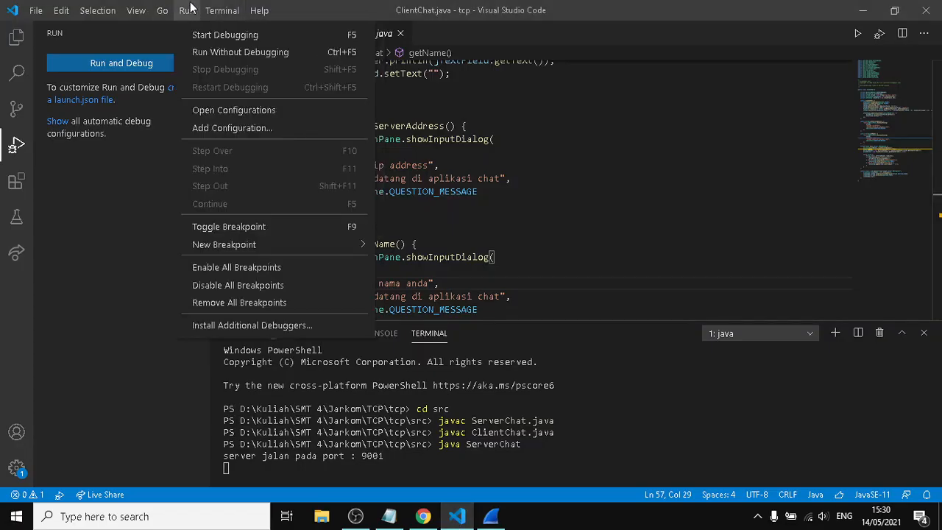
{"action": "left_click", "coordinate": [223, 11]}
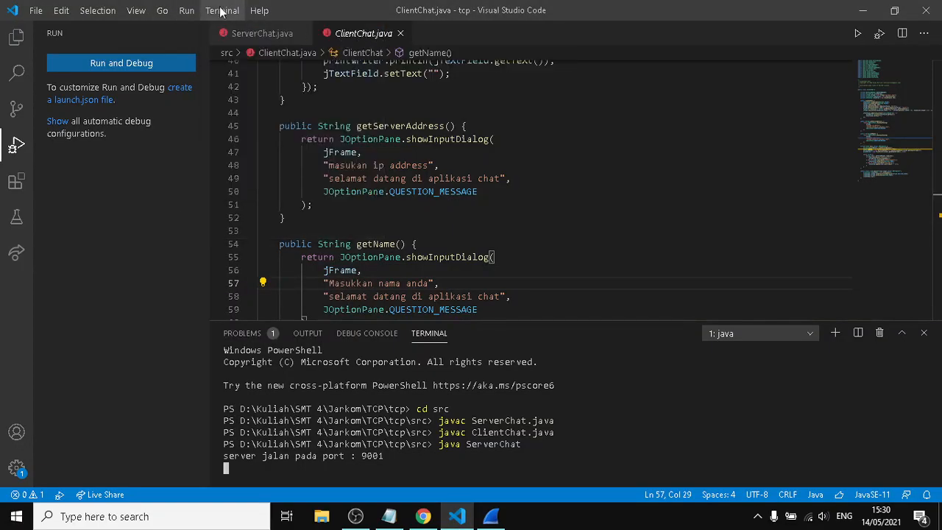
{"action": "left_click", "coordinate": [187, 10]}
{"action": "left_click", "coordinate": [193, 33]}
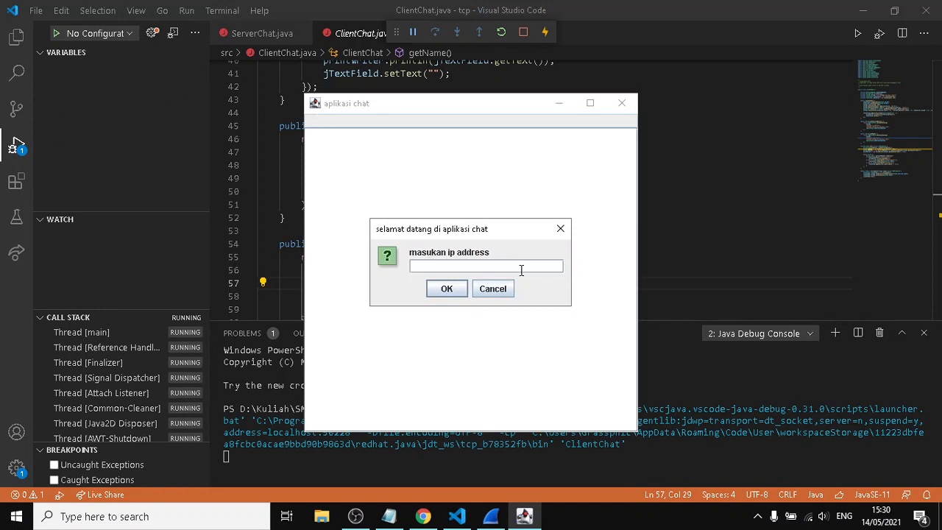
Connect the chat client to IP address 127.0.0.1 and enter the chat participant's name
{"action": "type", "text": "127.0.0.1"}
{"action": "key", "text": "Return"}
{"action": "type", "text": "amri"}
{"action": "key", "text": "Return"}
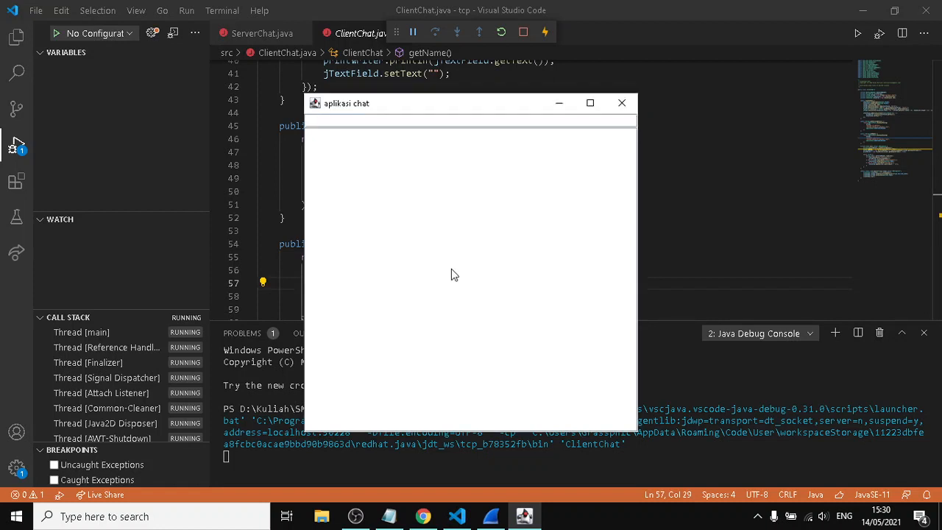
Switch to Wireshark and check the captured packets against the address and port conditions in the display filter
{"action": "left_click", "coordinate": [490, 520]}
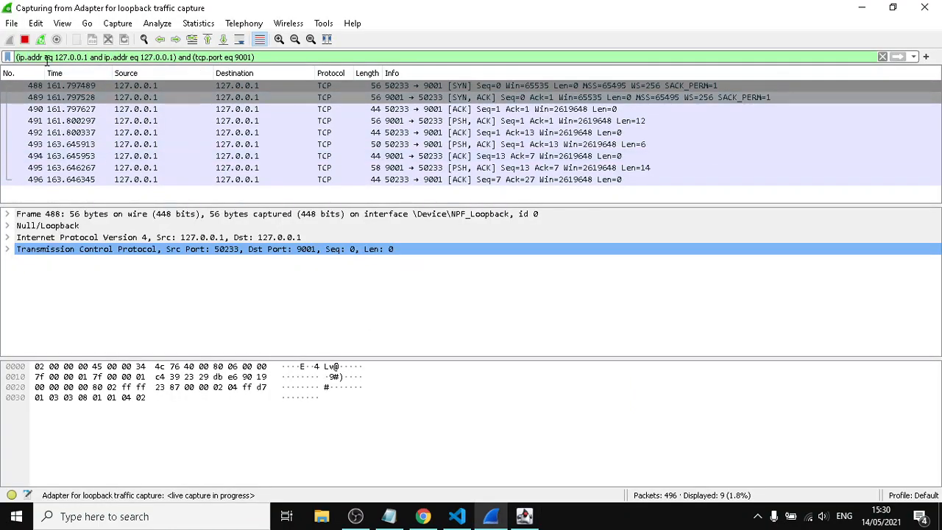
{"action": "left_click_drag", "start_coordinate": [57, 58], "coordinate": [248, 58]}
{"action": "left_click", "coordinate": [240, 59]}
Compare the TCP handshake diagram in Chrome with the captured SYN, SYN-ACK and ACK packets in Wireshark
{"action": "left_click", "coordinate": [423, 515]}
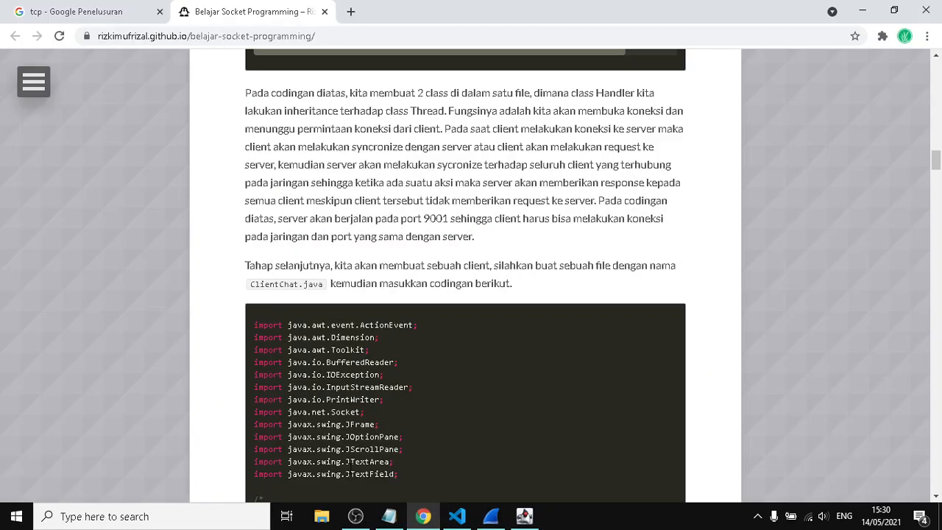
{"action": "left_click", "coordinate": [62, 8]}
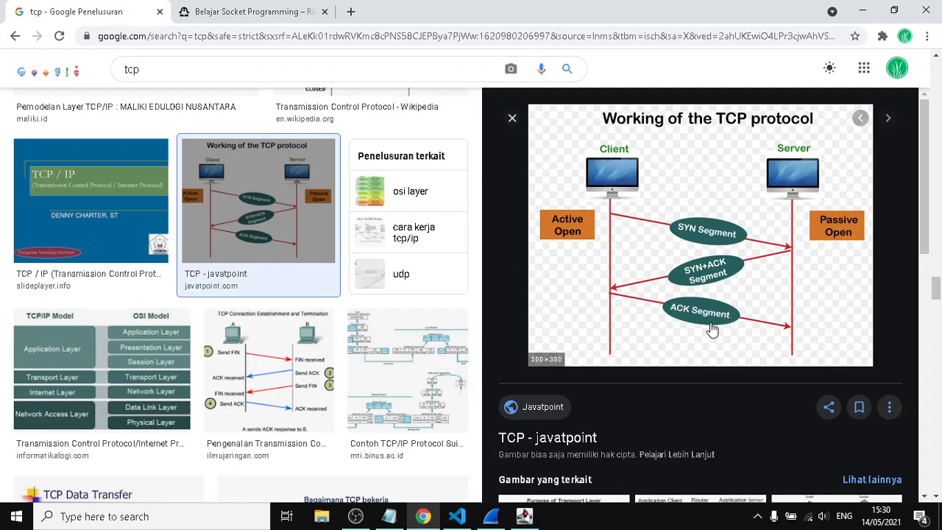
{"action": "left_click", "coordinate": [496, 522]}
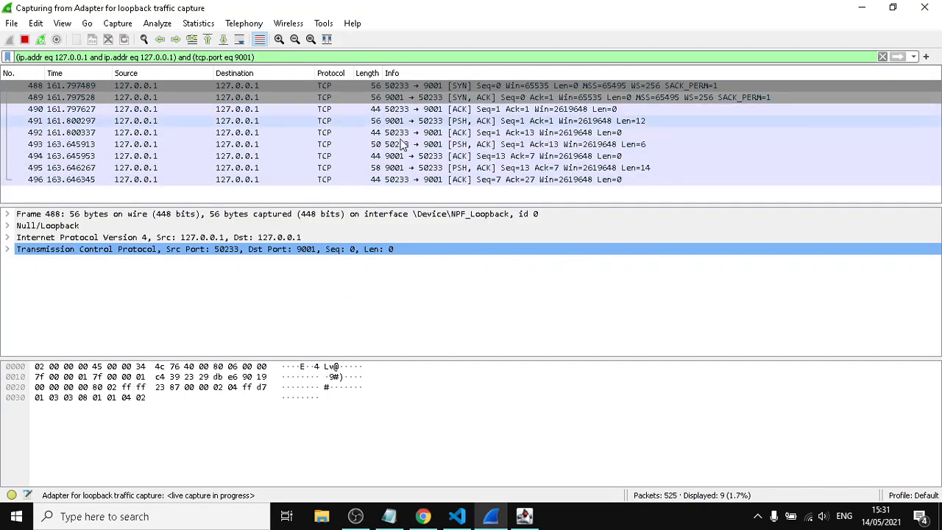
{"action": "left_click", "coordinate": [433, 89]}
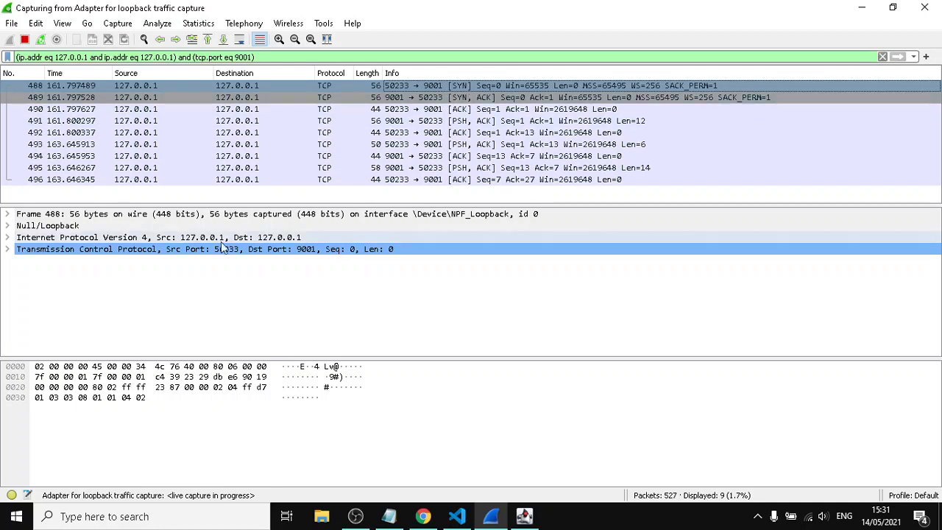
{"action": "left_click", "coordinate": [393, 98]}
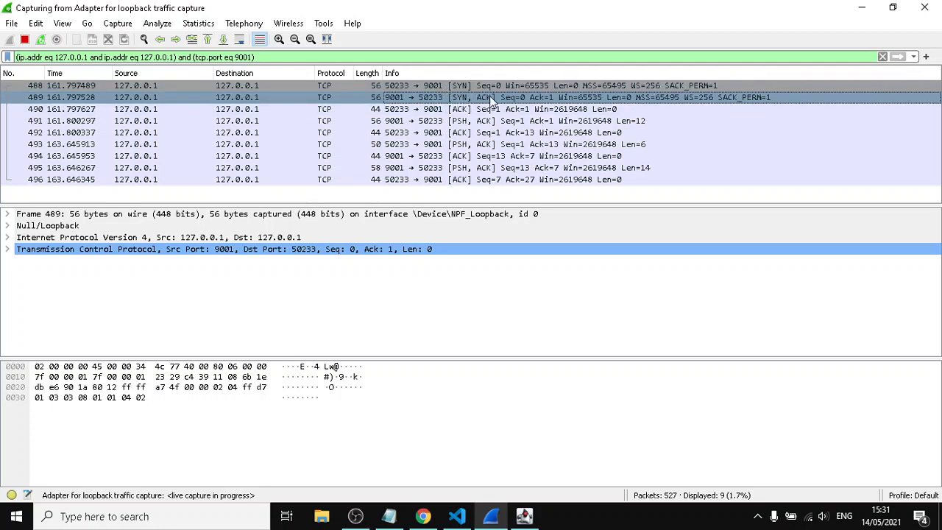
{"action": "left_click", "coordinate": [391, 110]}
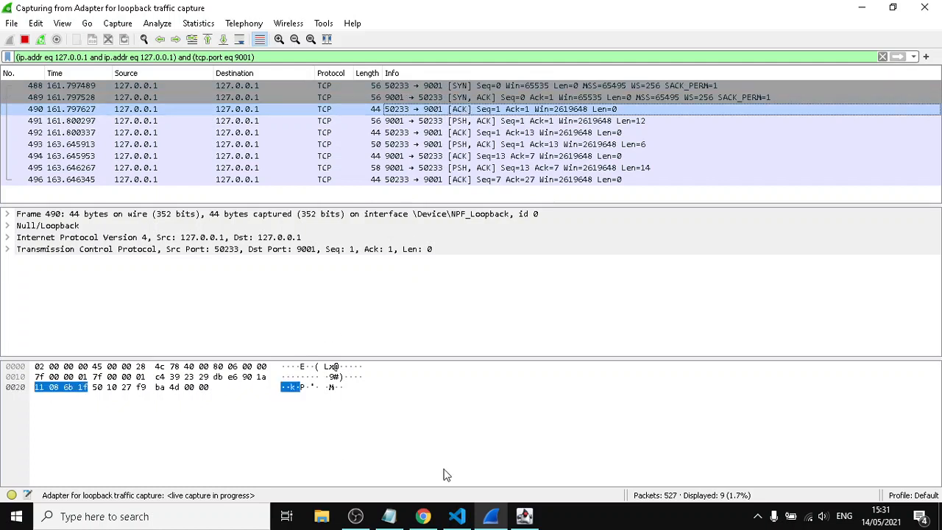
In Visual Studio Code, start debugging a second ClientChat.java instance and connect it to 127.0.0.1 with the participant's name
{"action": "left_click", "coordinate": [524, 517]}
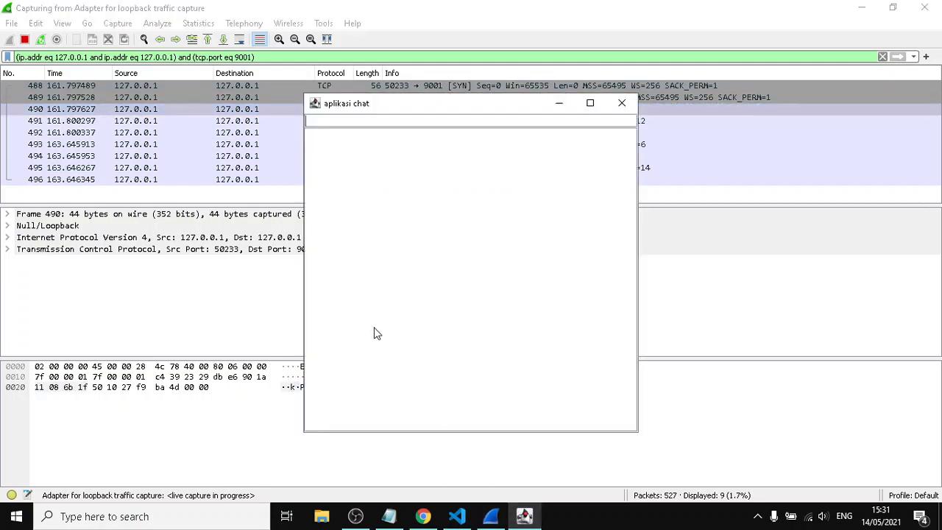
{"action": "left_click", "coordinate": [457, 517]}
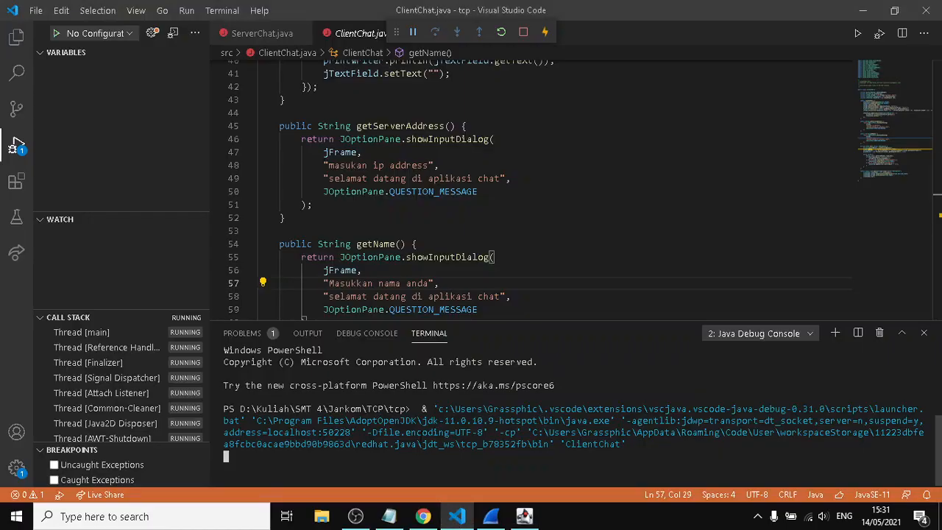
{"action": "left_click", "coordinate": [186, 10]}
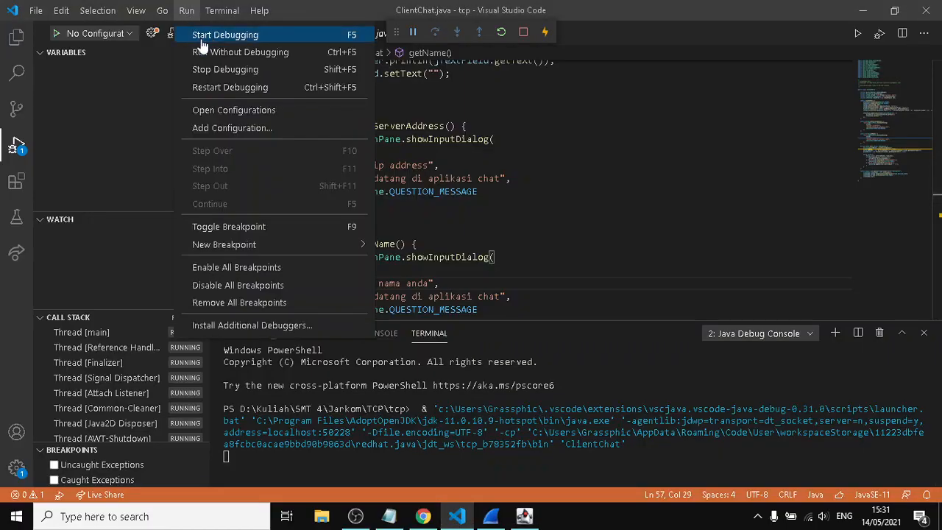
{"action": "left_click", "coordinate": [204, 37]}
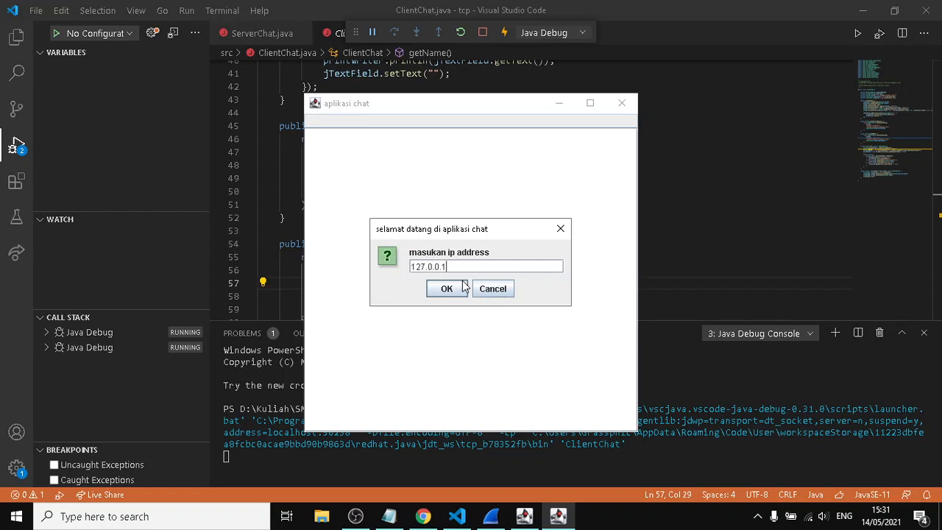
{"action": "left_click", "coordinate": [463, 287]}
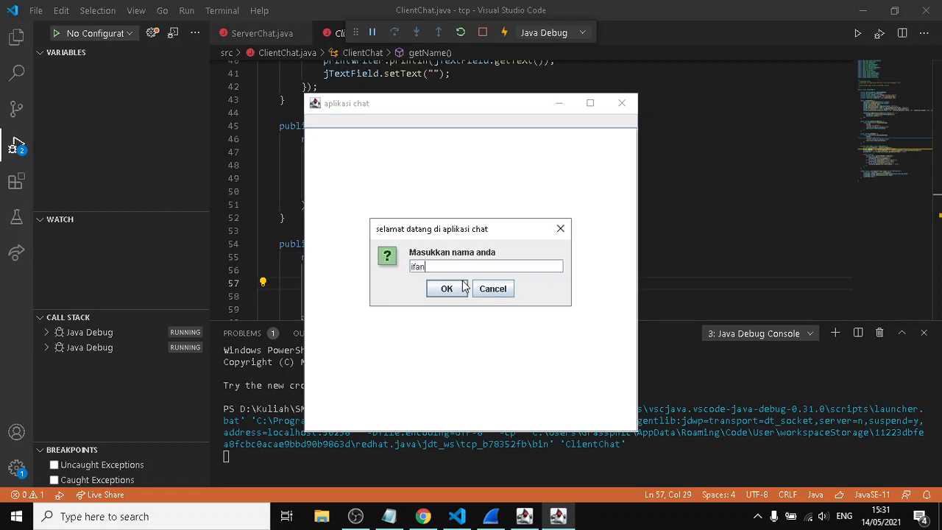
{"action": "left_click", "coordinate": [446, 288]}
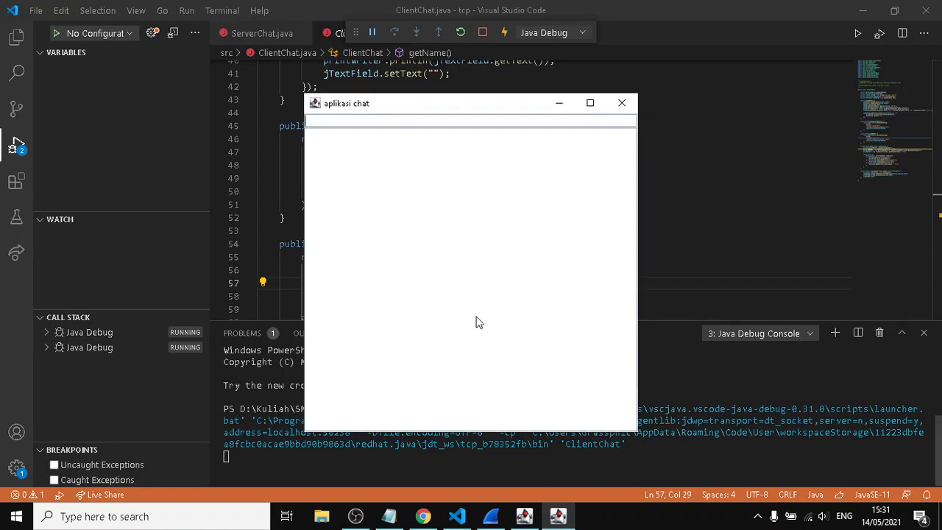
Arrange the two chat client windows side by side so both message areas can be seen
{"action": "left_click_drag", "start_coordinate": [367, 108], "coordinate": [646, 112]}
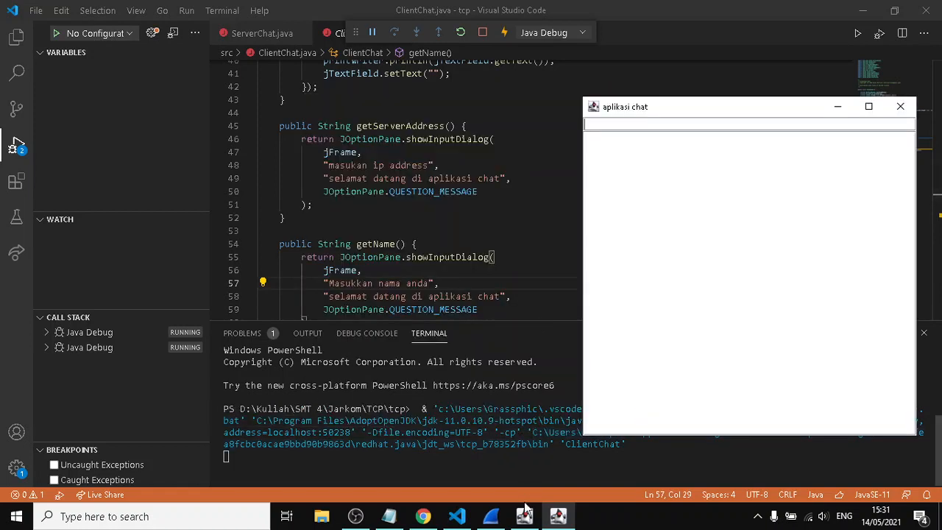
{"action": "left_click", "coordinate": [525, 517]}
{"action": "left_click_drag", "start_coordinate": [388, 105], "coordinate": [279, 106]}
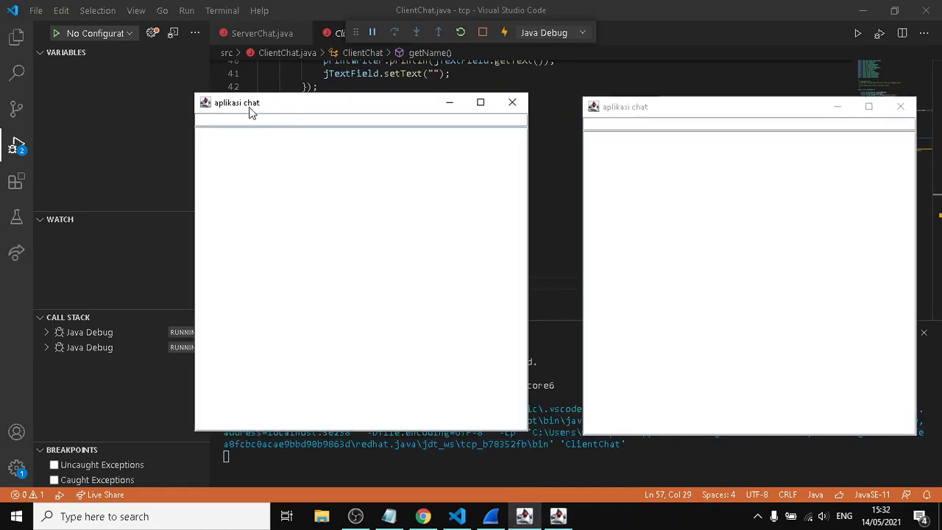
{"action": "left_click", "coordinate": [612, 110]}
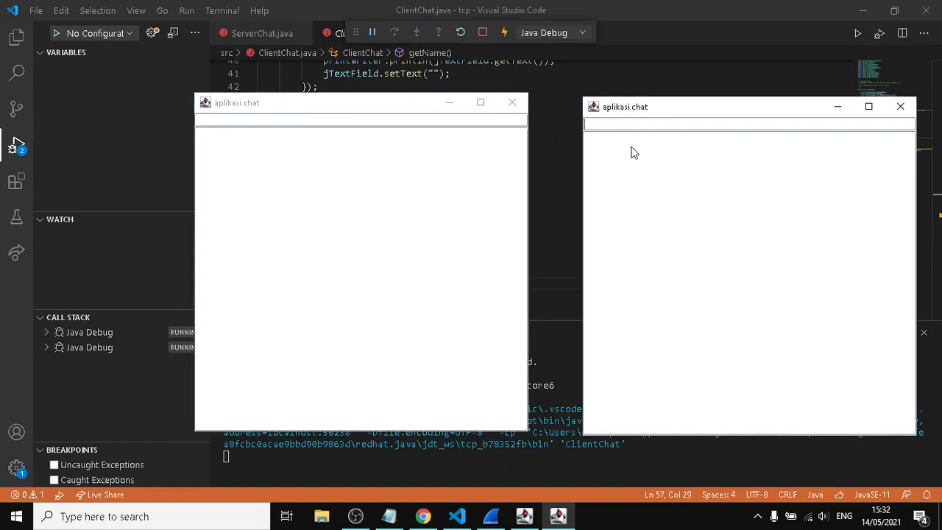
Switch to Wireshark and examine the second client's SYN, SYN-ACK and ACK packets, 1000 to 1002
{"action": "left_click", "coordinate": [491, 516]}
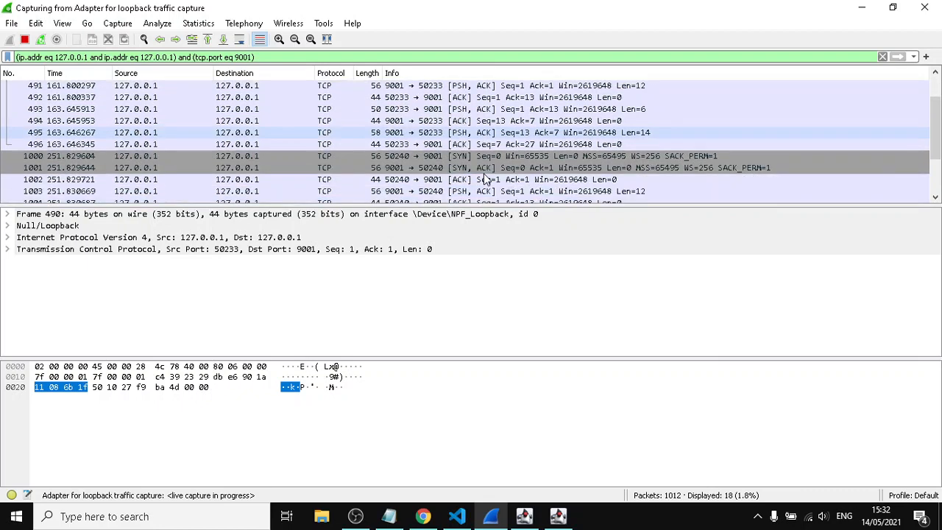
{"action": "left_click", "coordinate": [404, 156]}
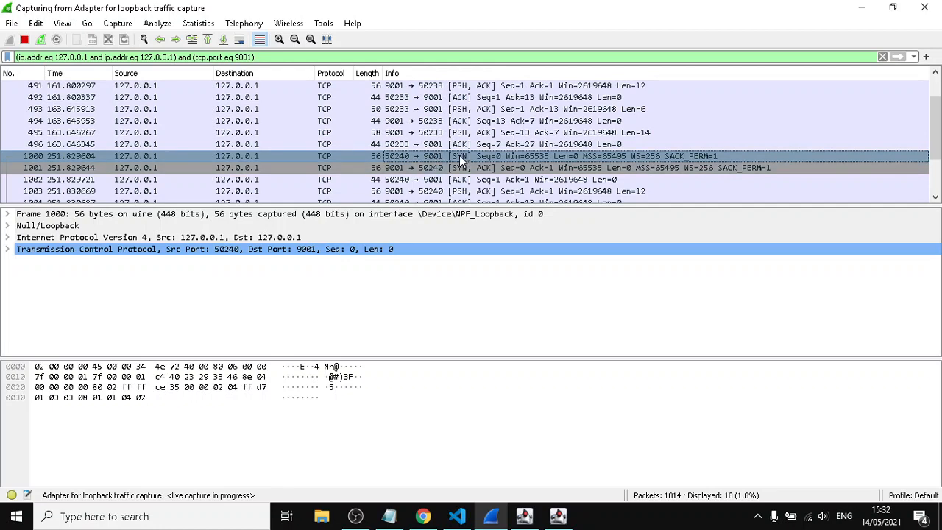
{"action": "left_click", "coordinate": [435, 169]}
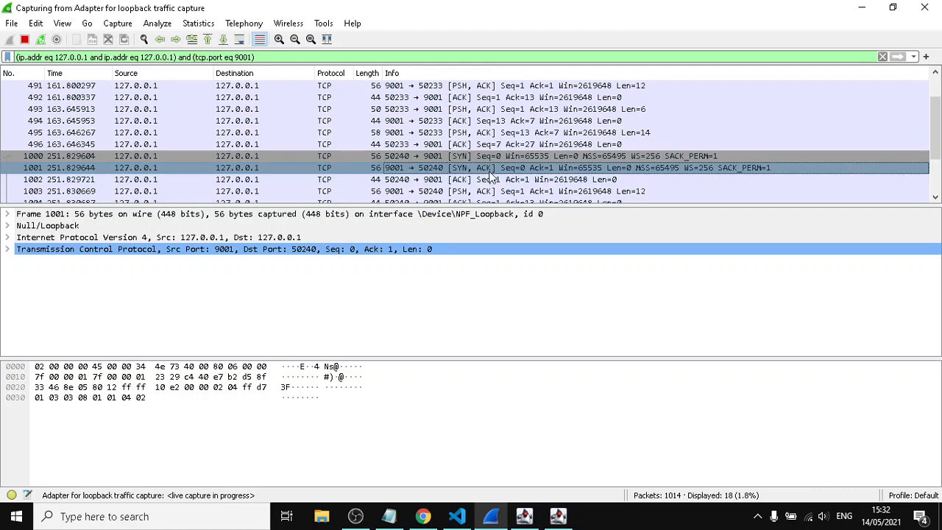
{"action": "left_click", "coordinate": [393, 181]}
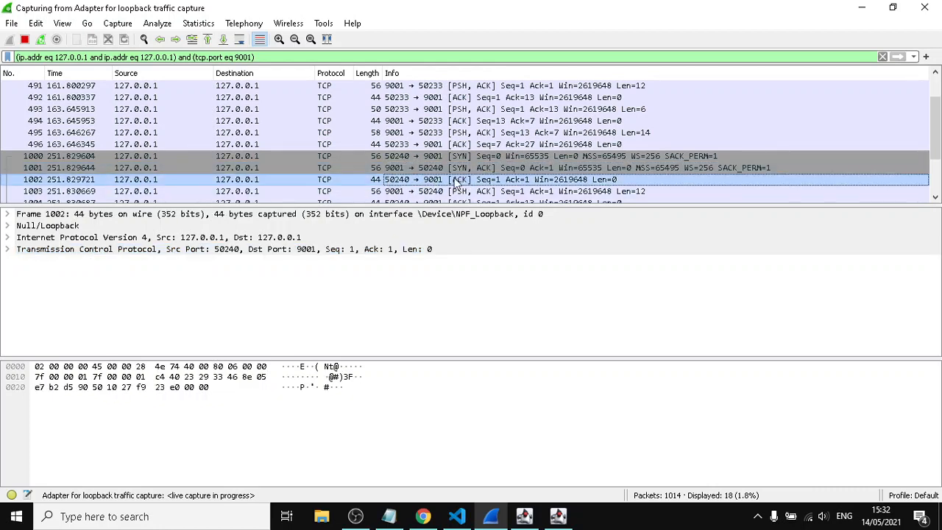
{"action": "scroll", "coordinate": [426, 138], "scroll_direction": "down", "scroll_amount": 2}
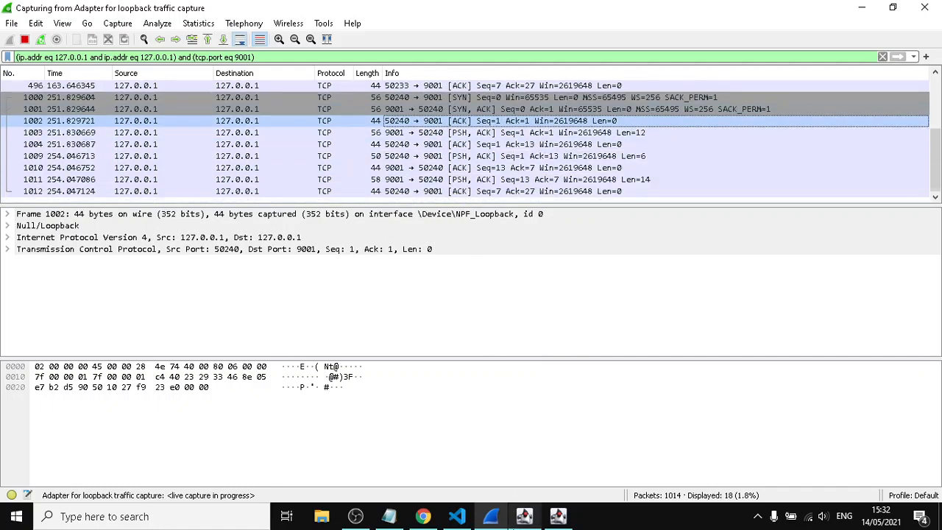
Send the message "hello" from the first chat client and check it in the second client's window
{"action": "left_click", "coordinate": [524, 516]}
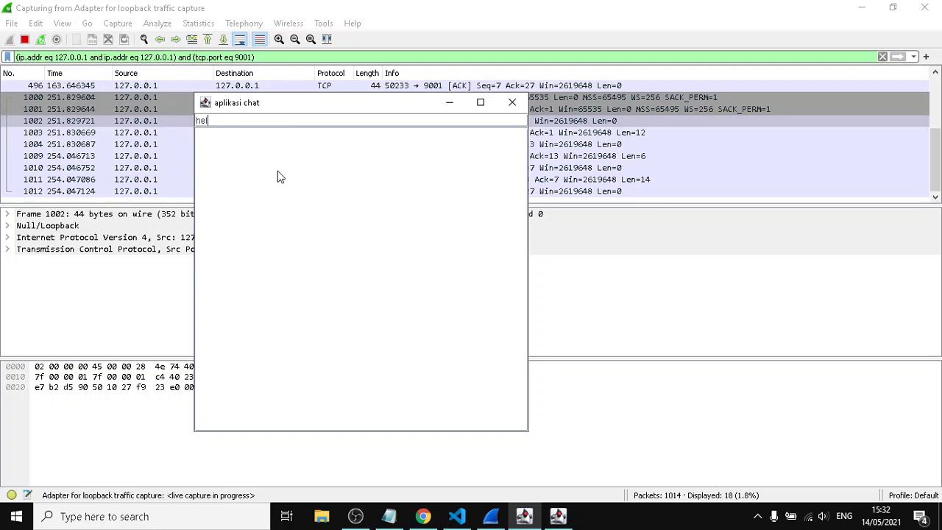
{"action": "key", "text": "Return"}
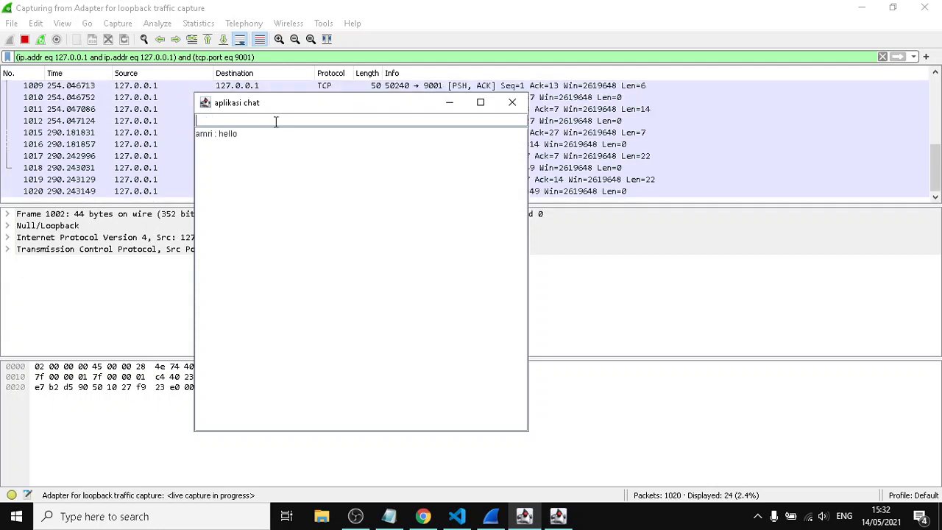
{"action": "left_click", "coordinate": [557, 516]}
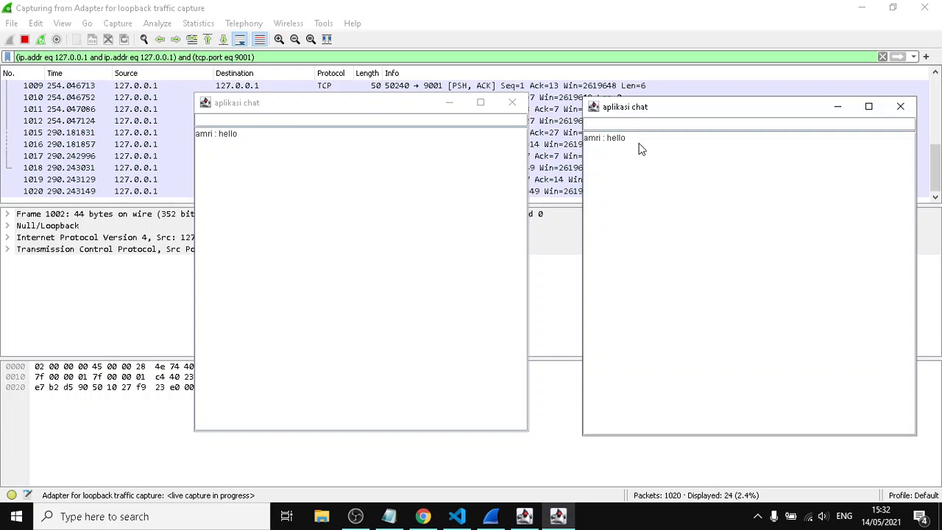
{"action": "left_click_drag", "start_coordinate": [640, 141], "coordinate": [589, 147]}
Return to Wireshark and review the packets captured before the chat message, including packets 1010 and 1012
{"action": "left_click", "coordinate": [466, 92]}
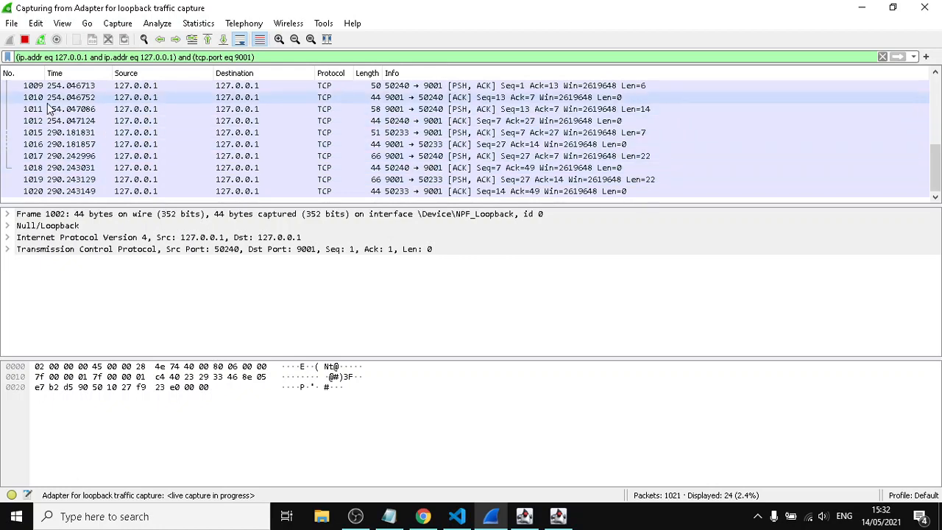
{"action": "scroll", "coordinate": [53, 108], "scroll_direction": "up", "scroll_amount": 2}
{"action": "scroll", "coordinate": [89, 123], "scroll_direction": "down", "scroll_amount": 1}
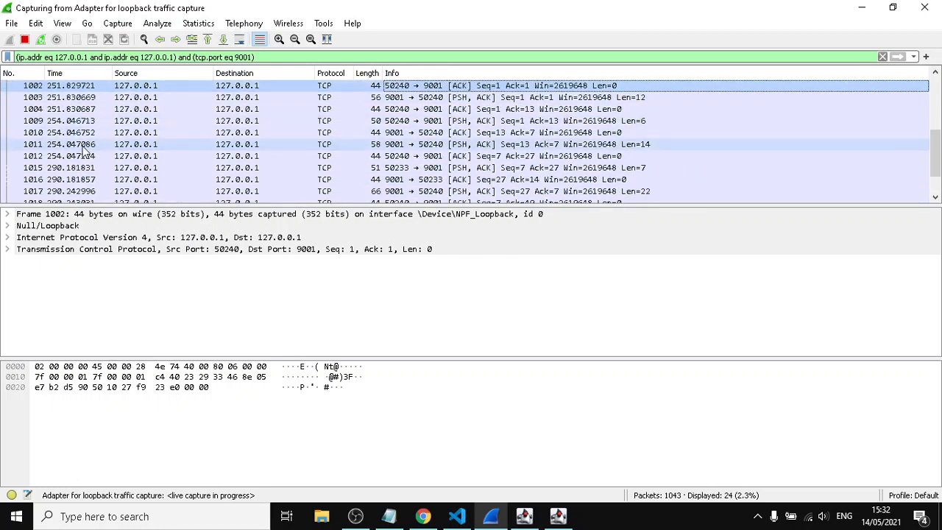
{"action": "left_click", "coordinate": [55, 134]}
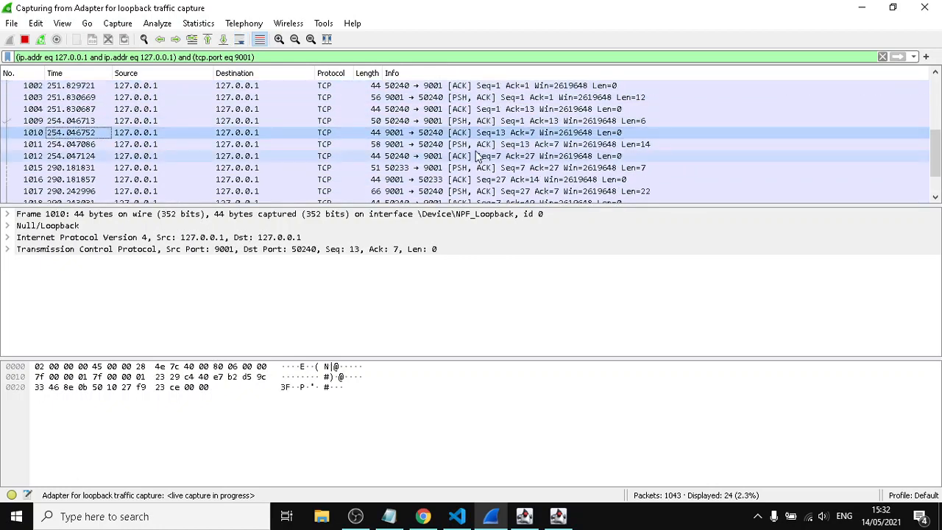
{"action": "left_click", "coordinate": [436, 159]}
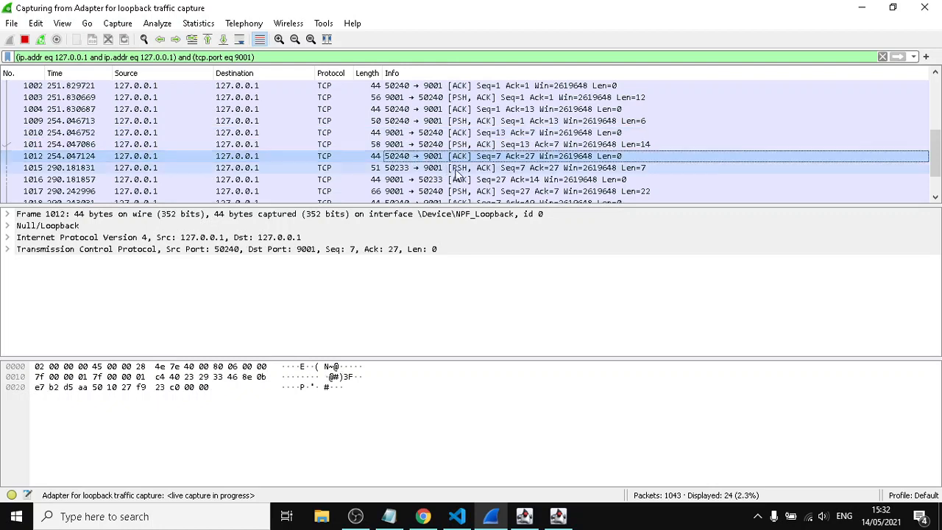
Inspect packet 1015 from port 50233 to 9001 and locate the chat message in its data bytes
{"action": "scroll", "coordinate": [457, 173], "scroll_direction": "down", "scroll_amount": 1}
{"action": "left_click", "coordinate": [479, 134]}
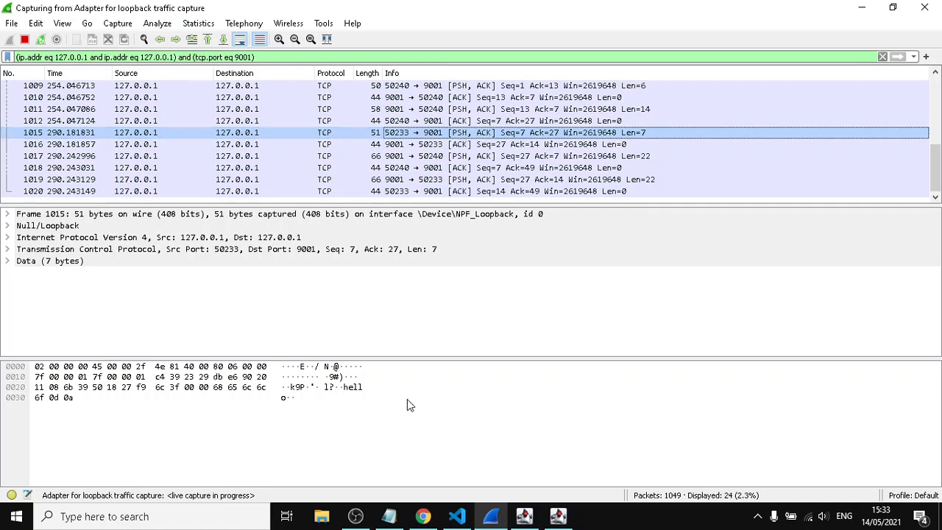
{"action": "left_click", "coordinate": [357, 388]}
{"action": "left_click", "coordinate": [347, 394]}
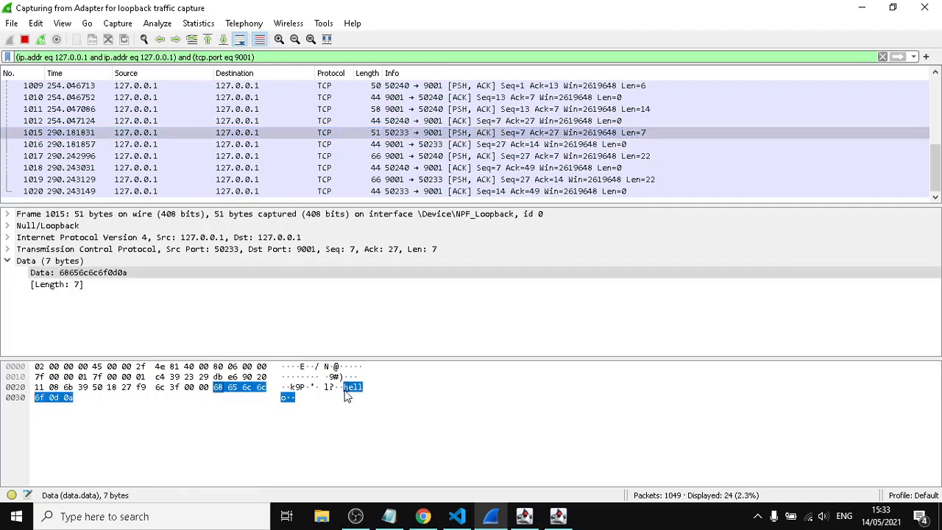
{"action": "left_click", "coordinate": [475, 134]}
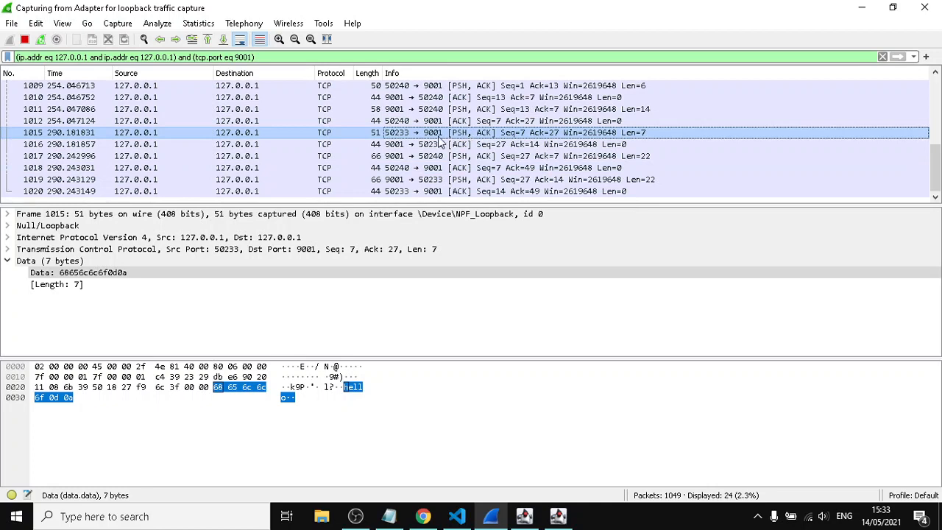
Examine the server's acknowledgement and the message deliveries to both clients in packets 1016 to 1020, including their payloads
{"action": "left_click", "coordinate": [396, 146]}
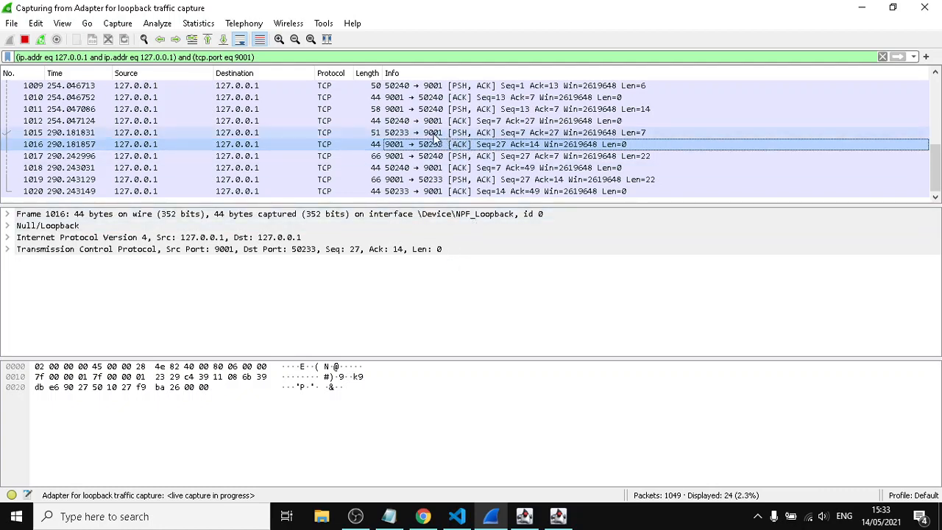
{"action": "left_click", "coordinate": [403, 156]}
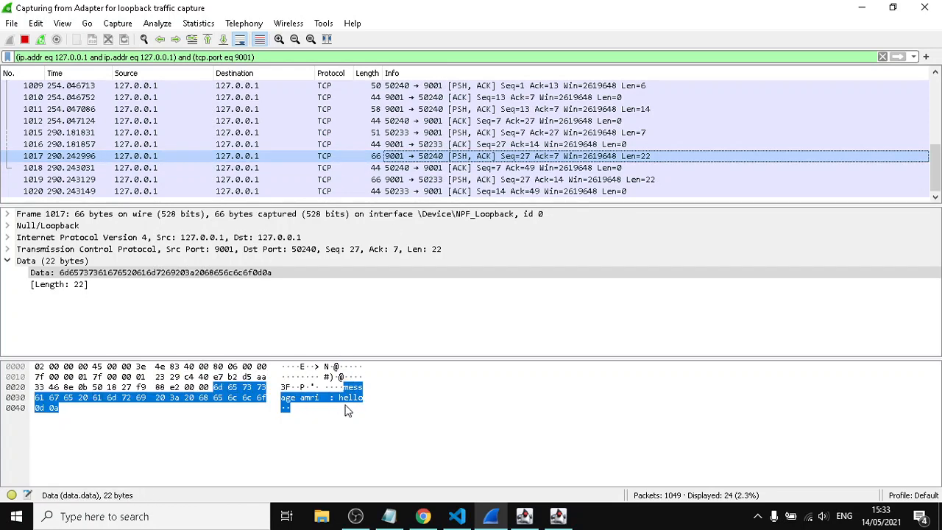
{"action": "left_click", "coordinate": [404, 168]}
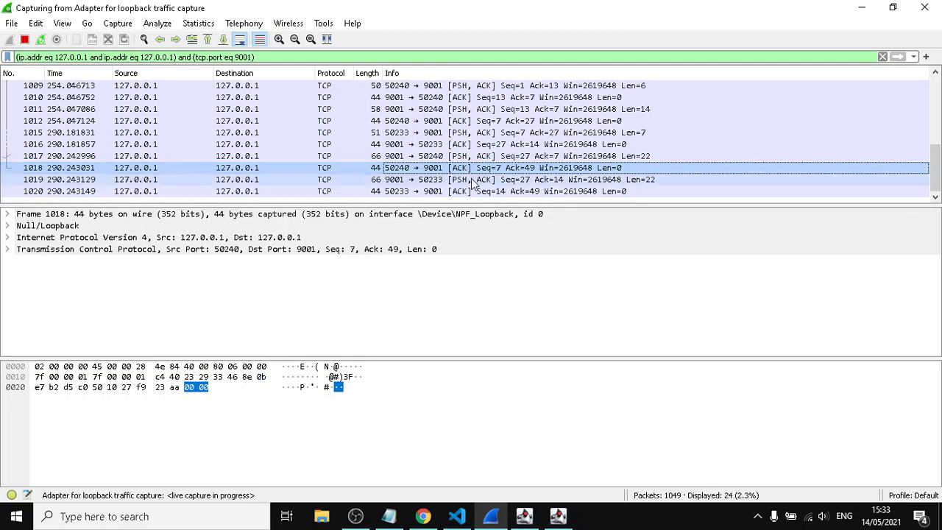
{"action": "left_click", "coordinate": [451, 180]}
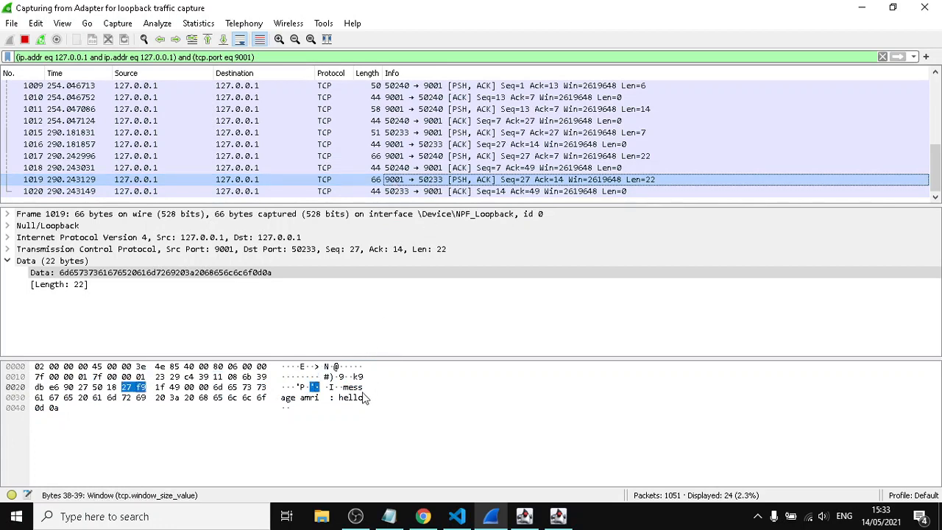
{"action": "left_click", "coordinate": [472, 191]}
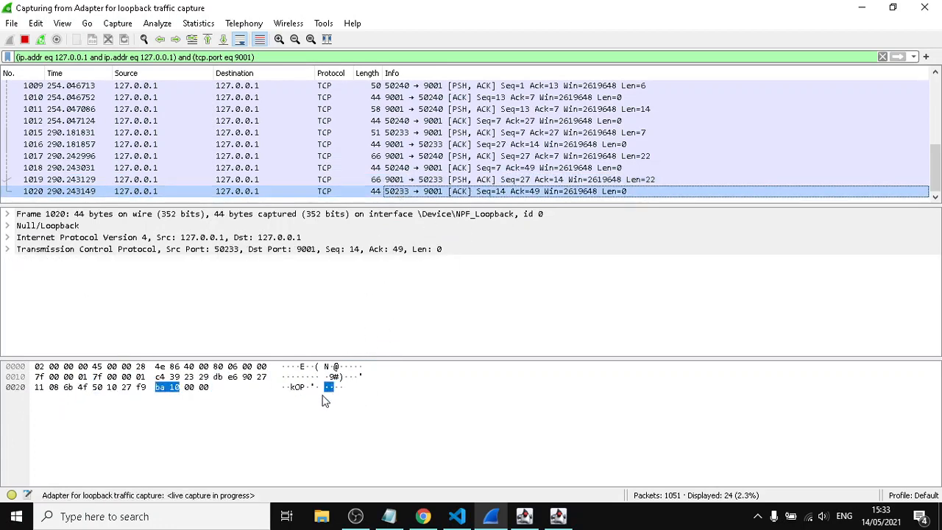
Highlight the "hello" message in both chat client windows to compare them, and return to Wireshark
{"action": "left_click", "coordinate": [525, 515]}
{"action": "left_click_drag", "start_coordinate": [244, 135], "coordinate": [198, 136]}
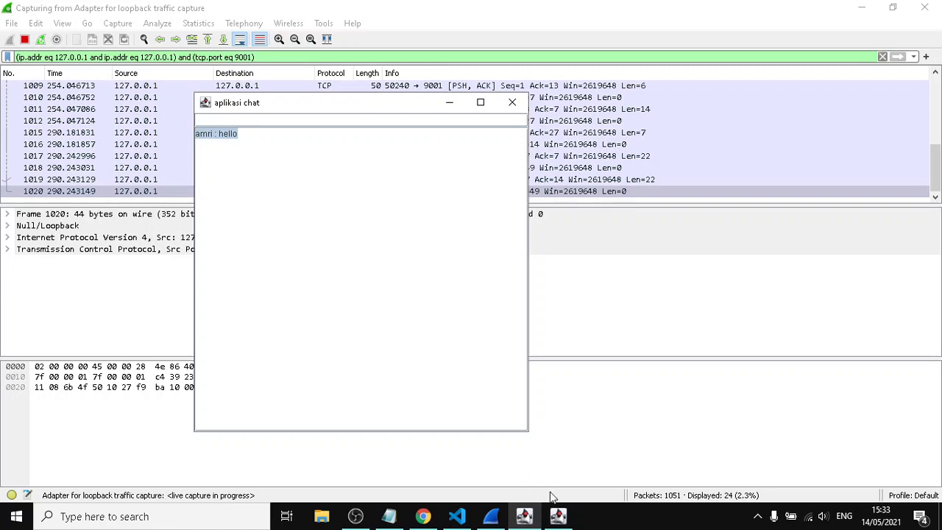
{"action": "left_click", "coordinate": [558, 515]}
{"action": "left_click_drag", "start_coordinate": [638, 140], "coordinate": [563, 144]}
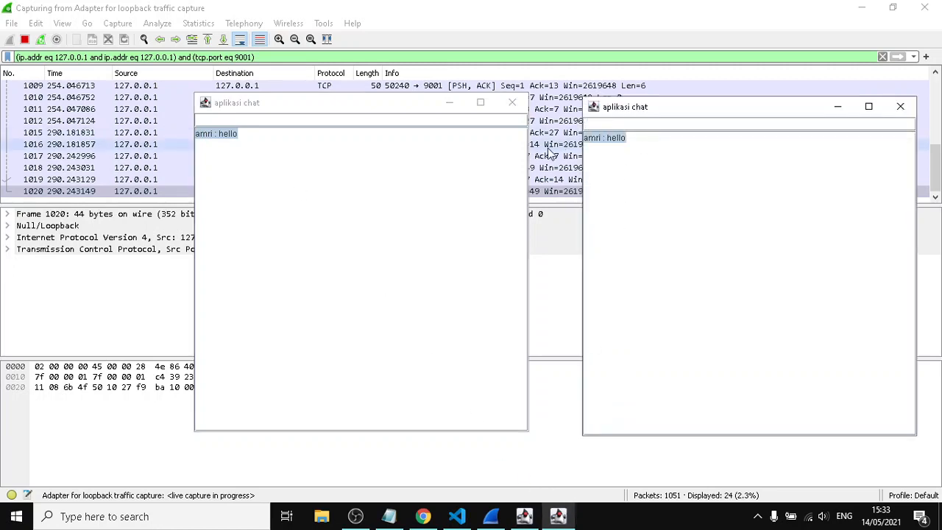
{"action": "left_click", "coordinate": [392, 14]}
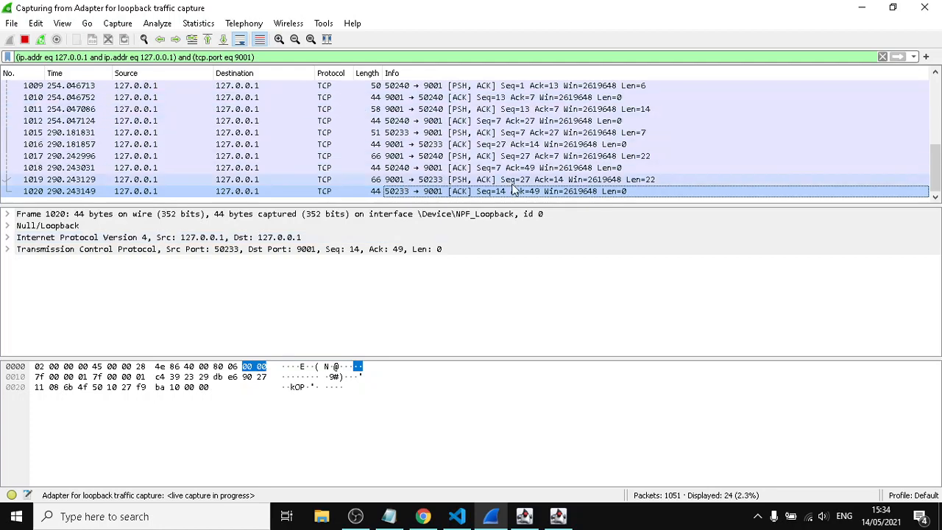
Bring up the first chat client and switch to Notepad to show the list of group members
{"action": "left_click", "coordinate": [524, 515]}
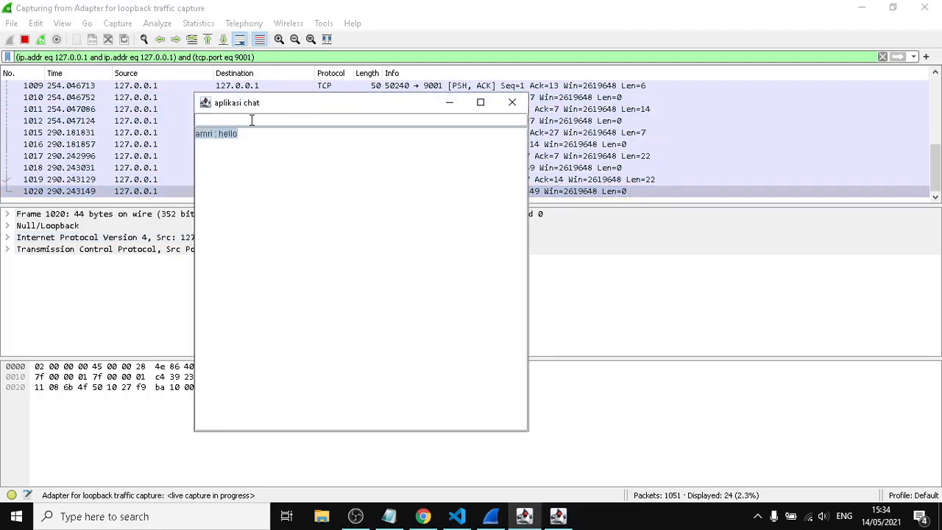
{"action": "left_click", "coordinate": [254, 124]}
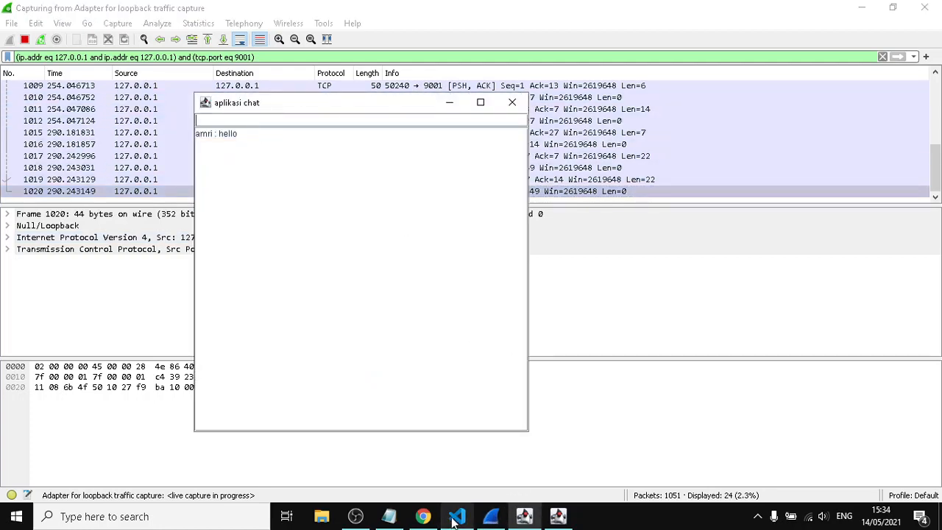
{"action": "left_click", "coordinate": [388, 516]}
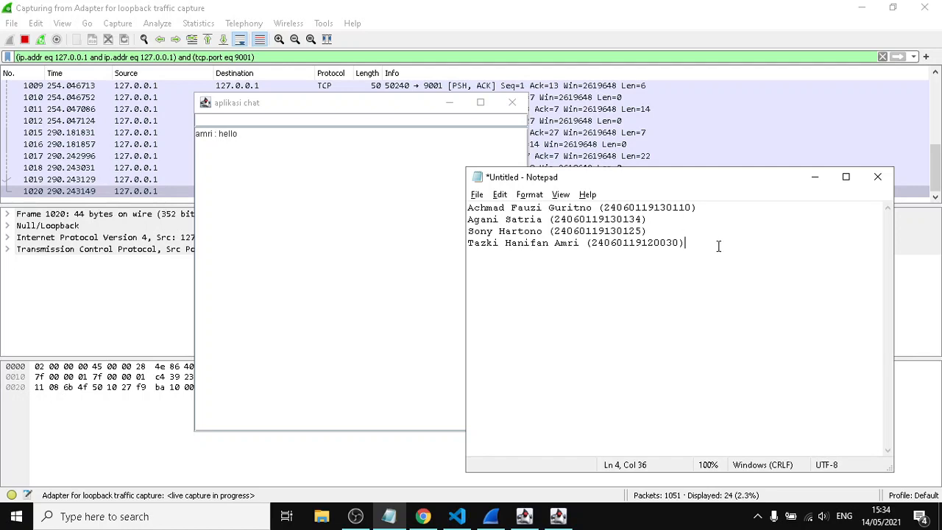
Copy the complete group member list from Notepad and send it as a message from the first chat client
{"action": "left_click_drag", "start_coordinate": [719, 247], "coordinate": [423, 193]}
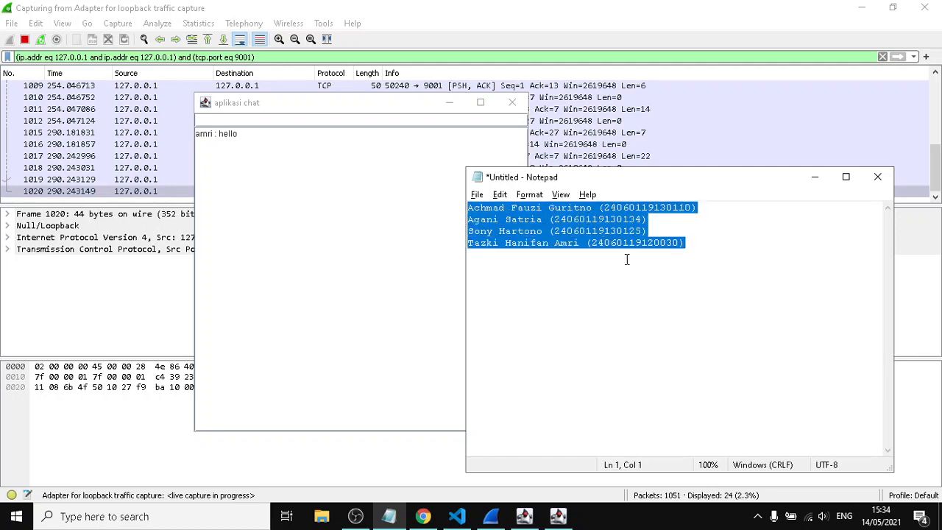
{"action": "left_click", "coordinate": [260, 118]}
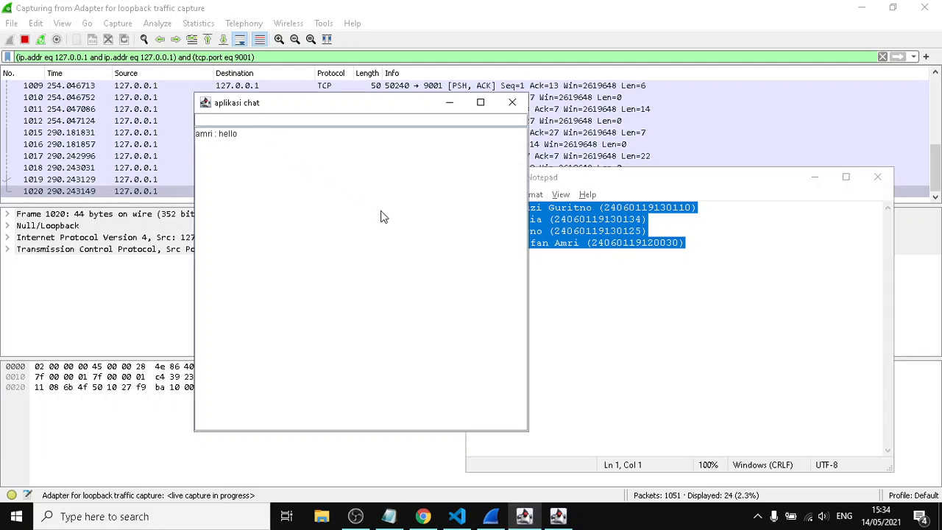
{"action": "key", "text": "ctrl+v"}
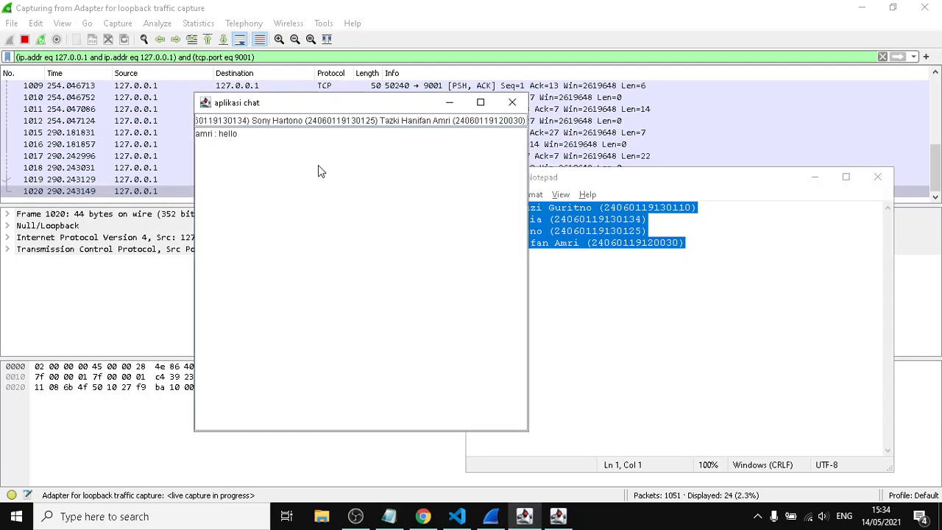
{"action": "key", "text": "Return"}
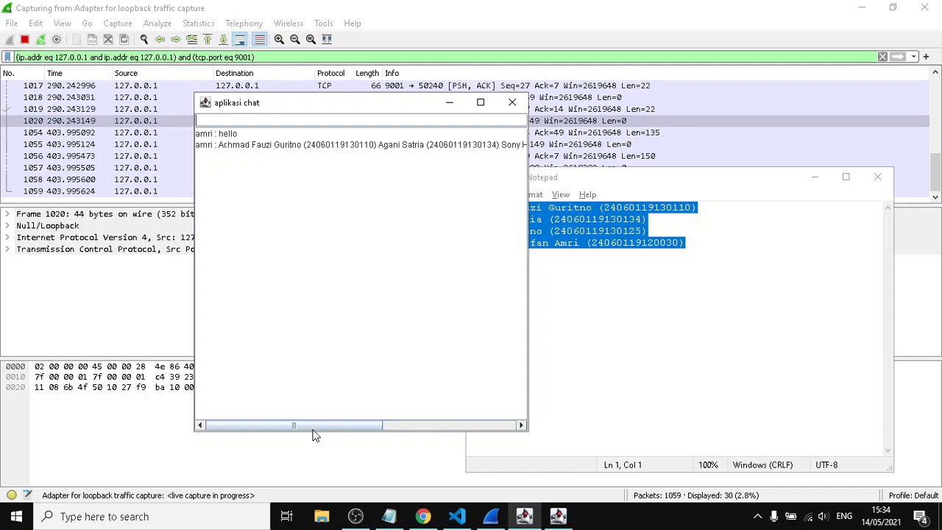
Return to Wireshark and inspect packet 1054 from port 50233 to 9001, reading the member list message in its data bytes
{"action": "left_click", "coordinate": [295, 10]}
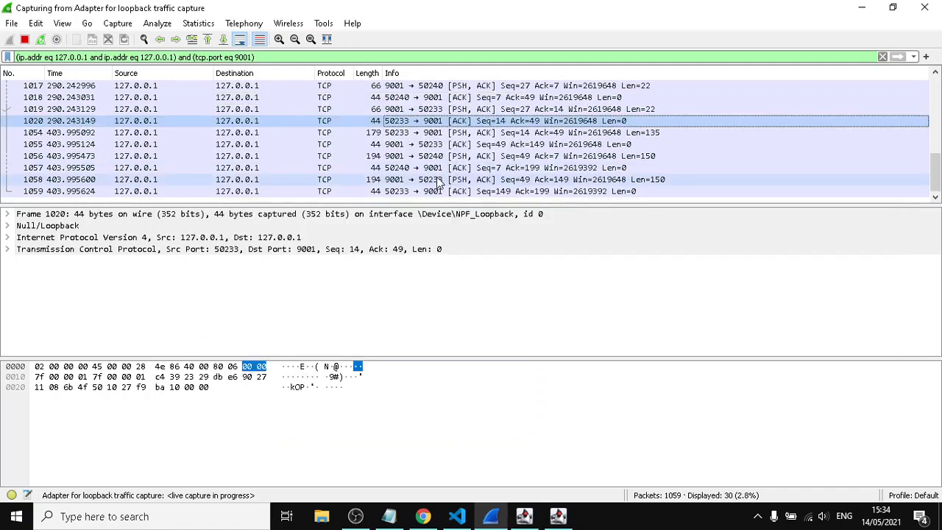
{"action": "left_click", "coordinate": [67, 133]}
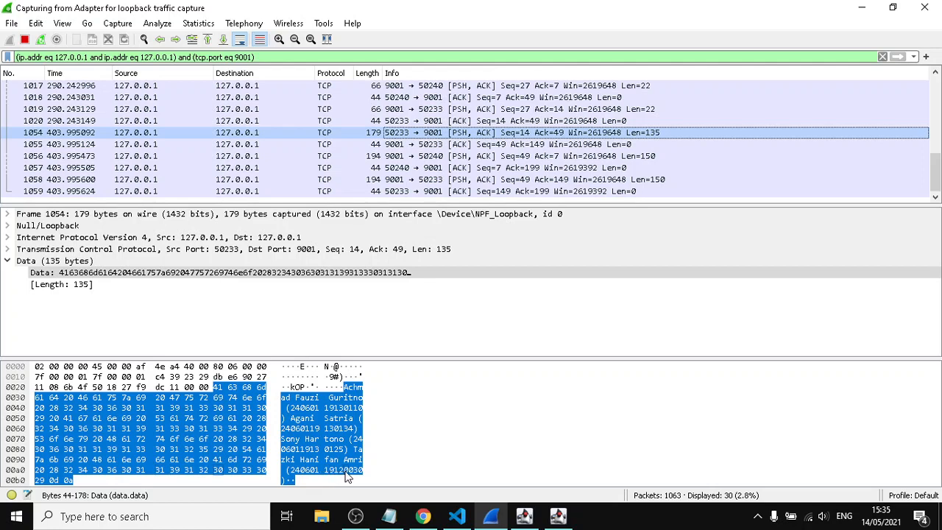
Compare the member list in Notepad with the message highlighted in the first chat client, and return to packet 1054 in Wireshark
{"action": "key", "text": "alt+Tab"}
{"action": "left_click", "coordinate": [579, 219]}
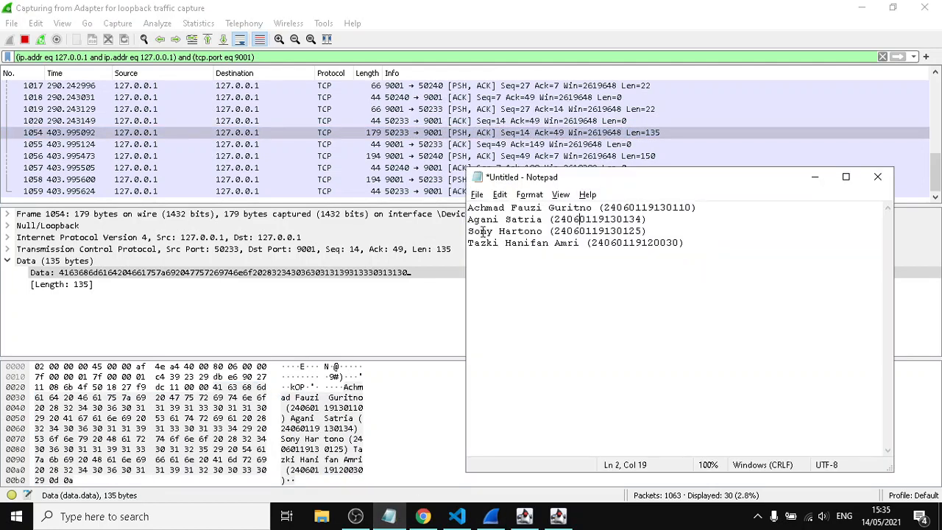
{"action": "left_click", "coordinate": [524, 516]}
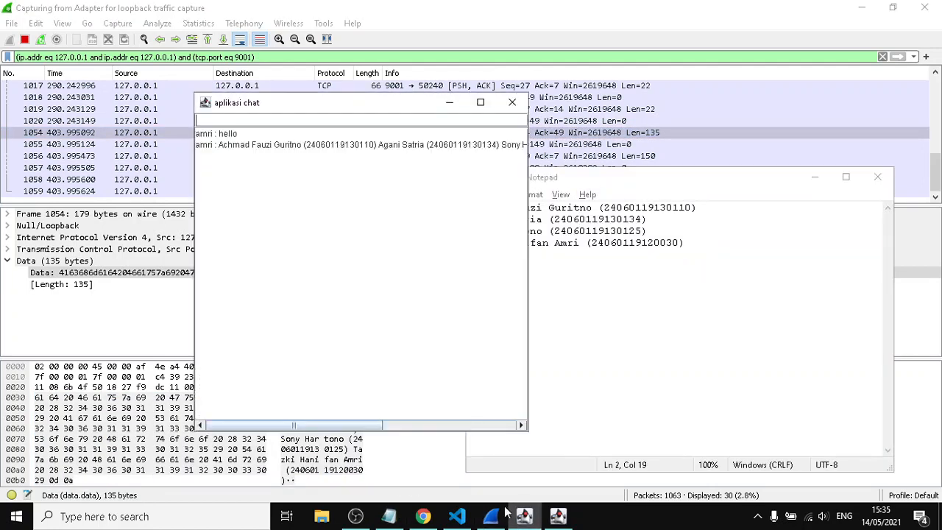
{"action": "left_click", "coordinate": [638, 241]}
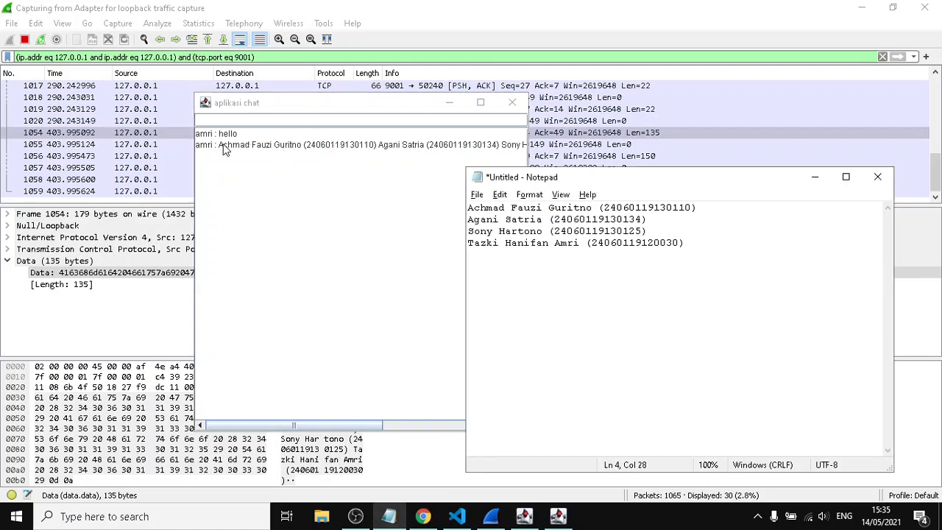
{"action": "left_click_drag", "start_coordinate": [220, 145], "coordinate": [320, 166]}
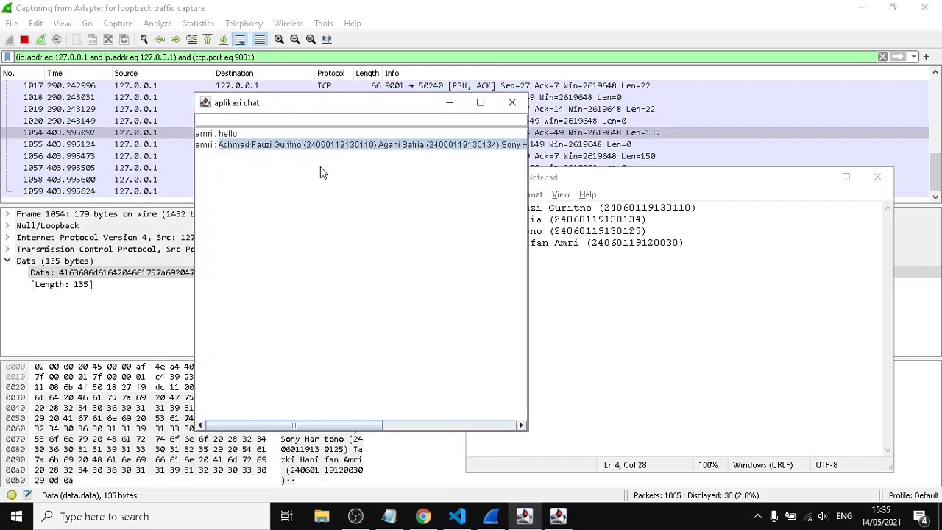
{"action": "left_click", "coordinate": [226, 161]}
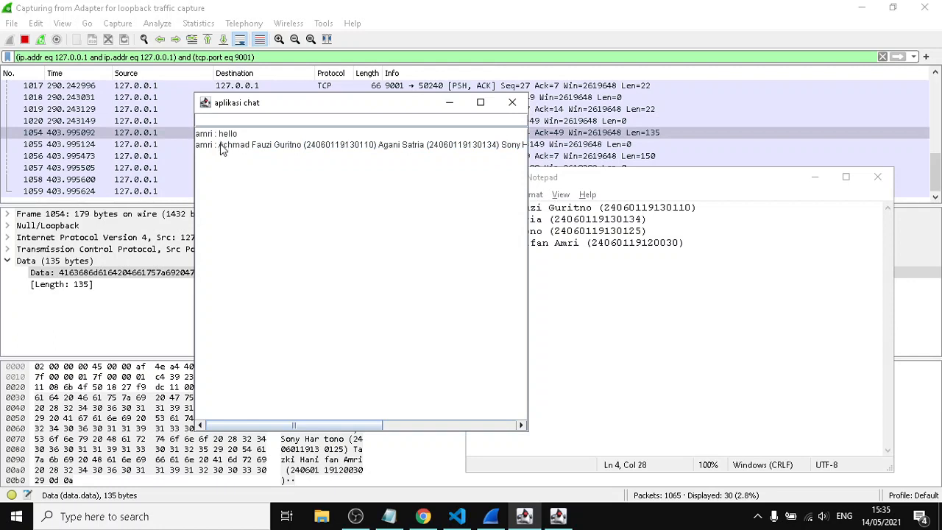
{"action": "left_click_drag", "start_coordinate": [220, 144], "coordinate": [226, 158]}
{"action": "left_click", "coordinate": [683, 259]}
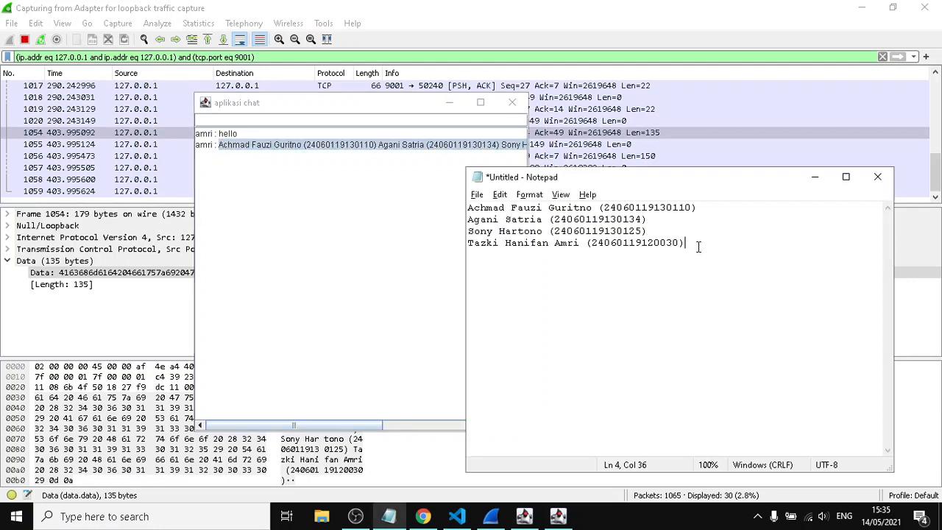
{"action": "left_click_drag", "start_coordinate": [698, 247], "coordinate": [635, 260]}
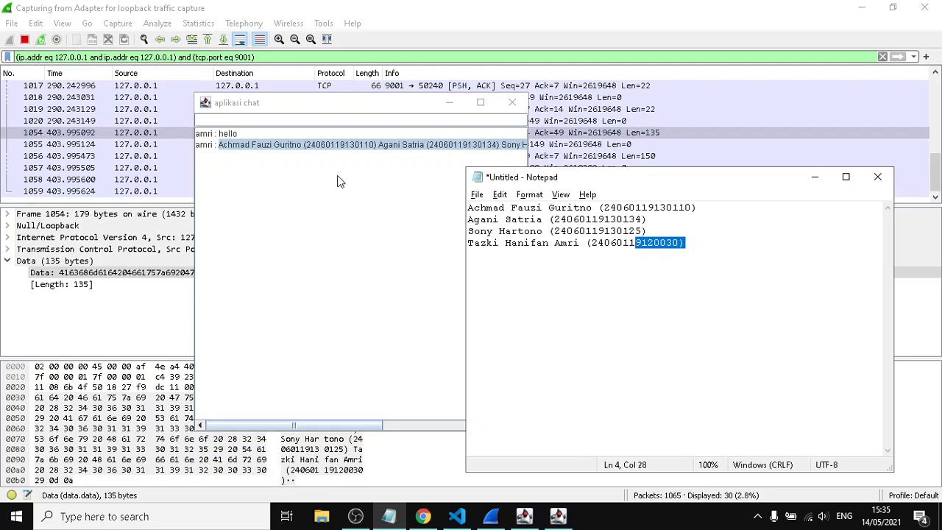
{"action": "left_click", "coordinate": [382, 21]}
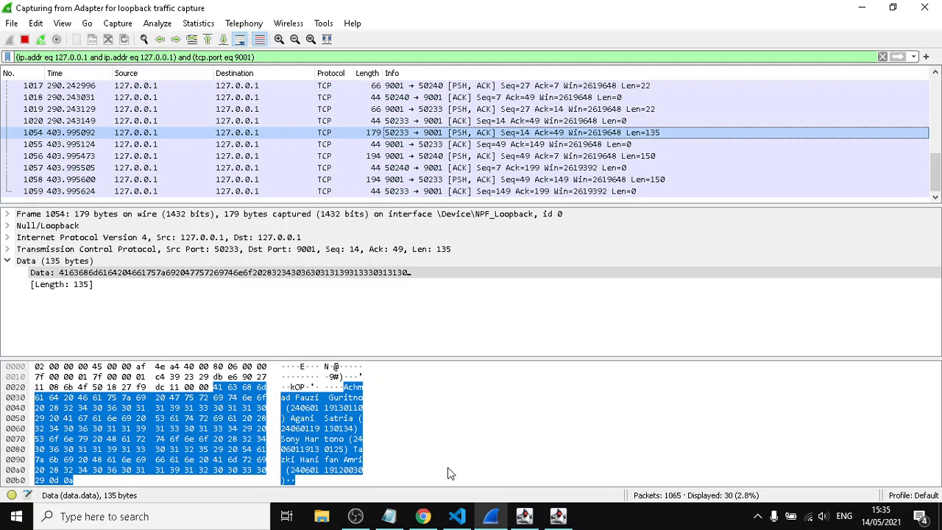
{"action": "left_click", "coordinate": [355, 516]}
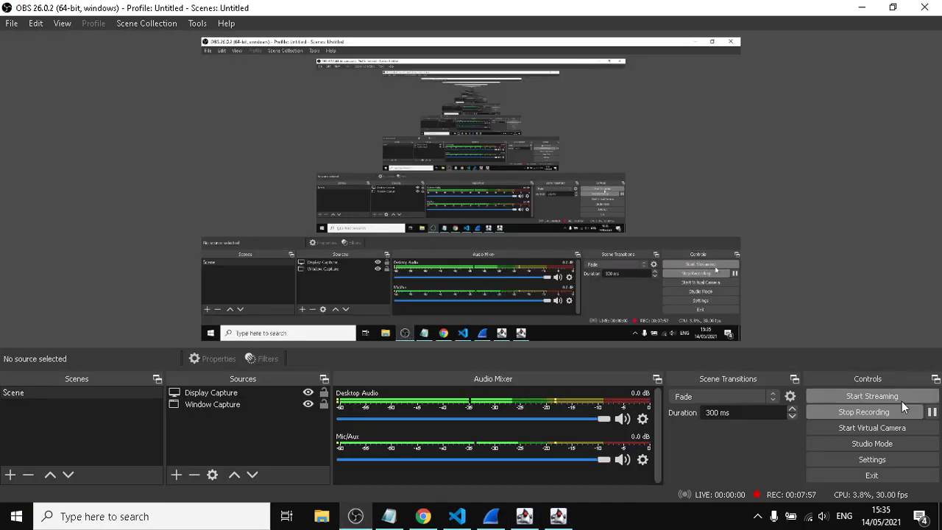